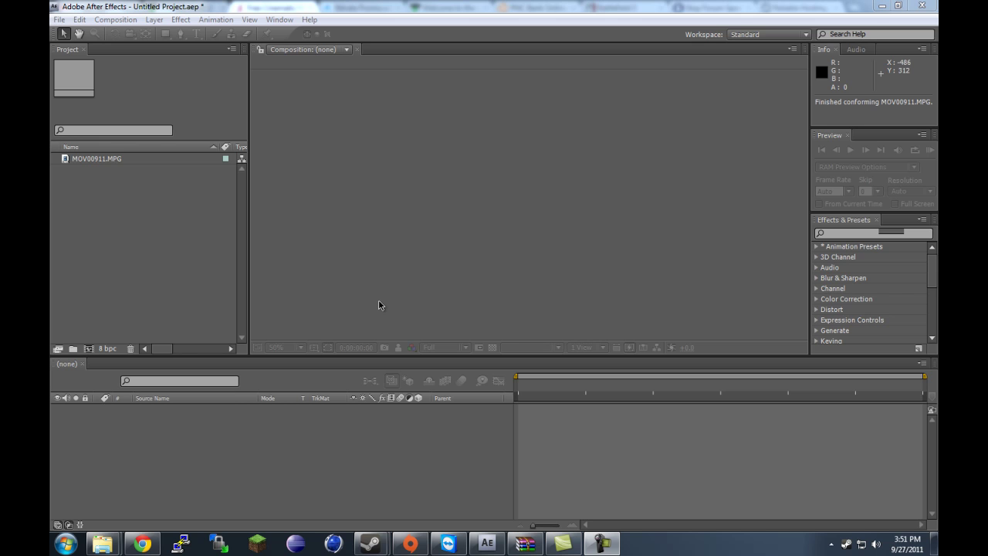
Step: Create a composition from MOV00911.MPG and scrub through its frames around 4 seconds
{"action": "left_click", "coordinate": [108, 159]}
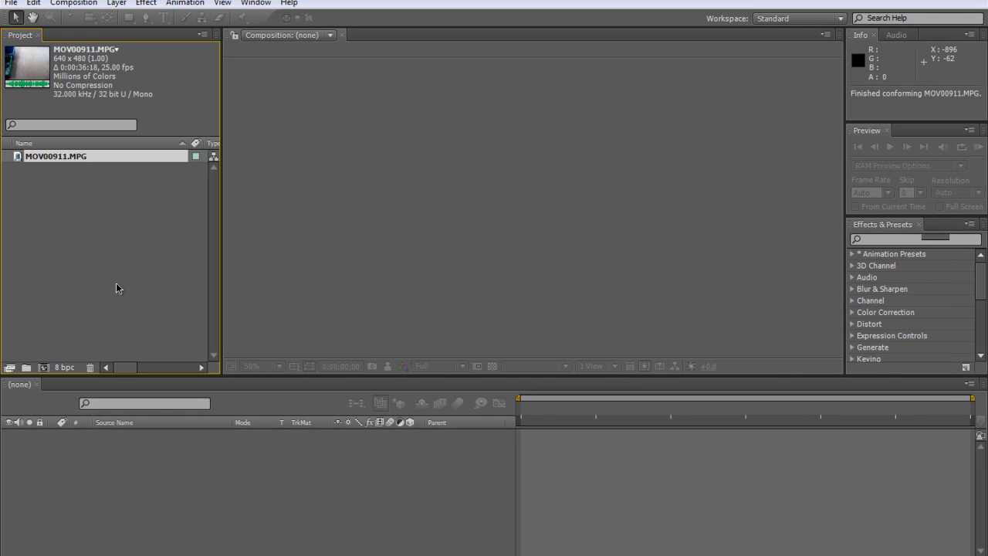
{"action": "left_click_drag", "start_coordinate": [76, 161], "coordinate": [44, 368]}
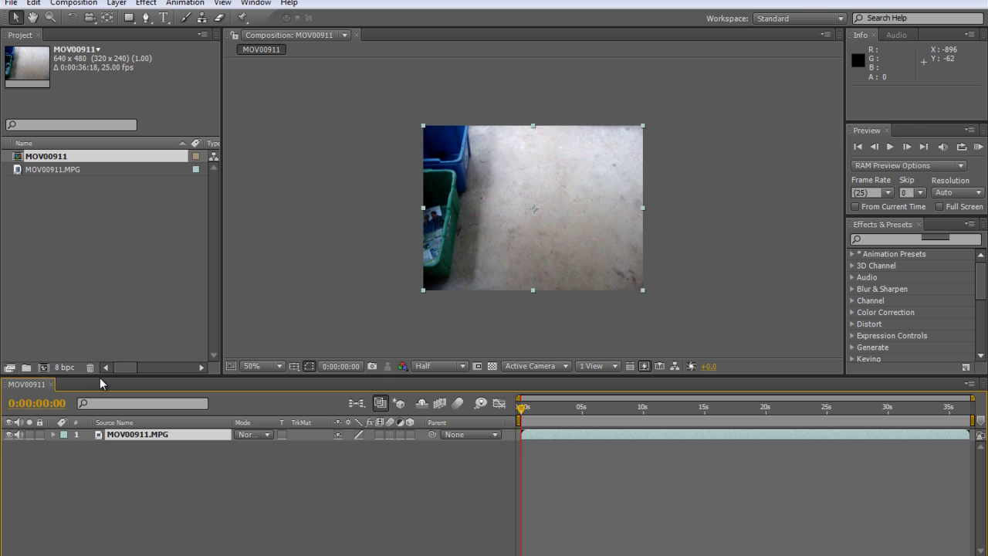
{"action": "scroll", "coordinate": [602, 187], "scroll_direction": "up", "scroll_amount": 4}
{"action": "scroll", "coordinate": [595, 182], "scroll_direction": "down", "scroll_amount": 3}
{"action": "left_click", "coordinate": [523, 408]}
{"action": "left_click", "coordinate": [580, 407]}
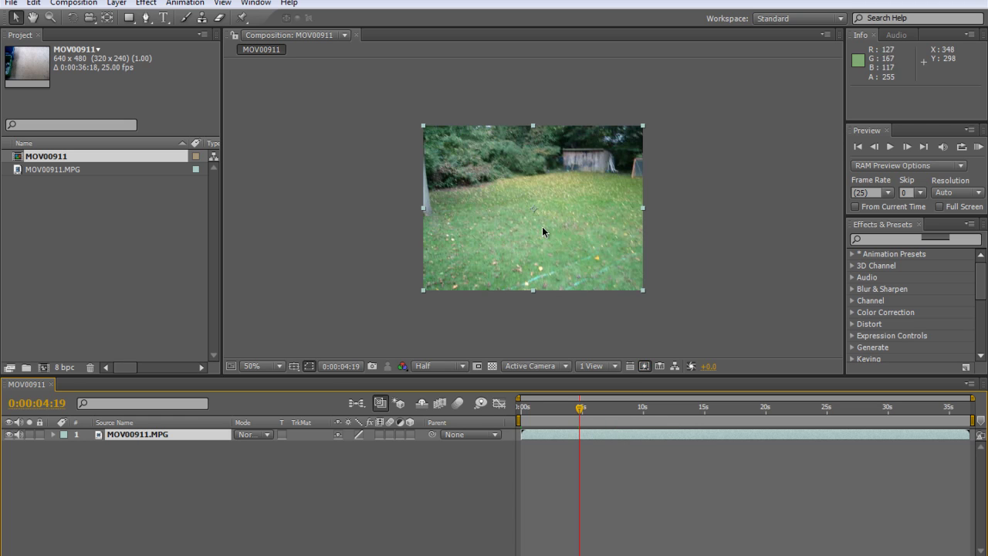
{"action": "left_click", "coordinate": [588, 407]}
{"action": "mouse_move", "coordinate": [606, 408]}
{"action": "left_mouse_down"}
{"action": "mouse_move", "coordinate": [655, 407]}
{"action": "mouse_move", "coordinate": [575, 405]}
{"action": "mouse_move", "coordinate": [595, 403]}
{"action": "mouse_move", "coordinate": [600, 413]}
{"action": "left_mouse_up"}
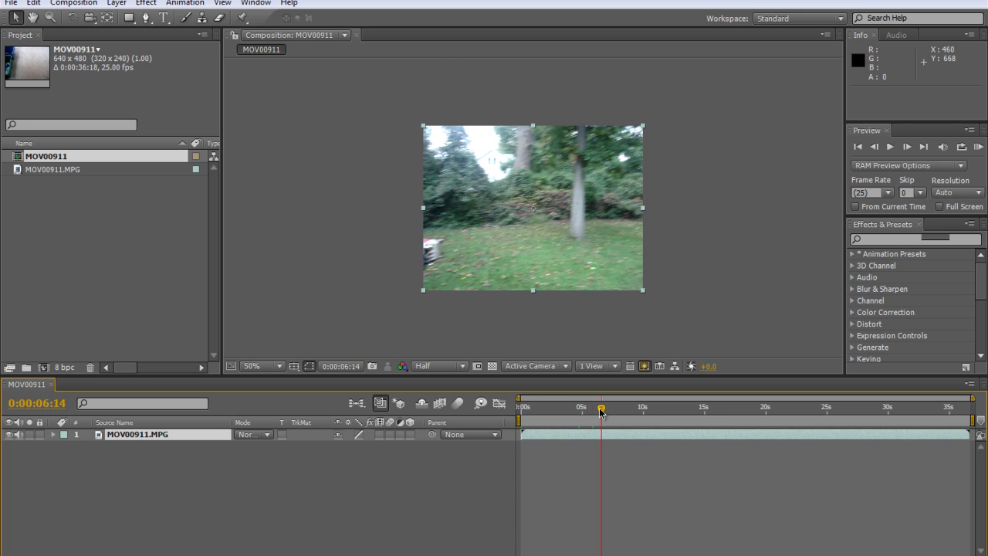
Step: Set the composition size to 1280 × 720 with Lock Aspect Ratio turned off
{"action": "left_click", "coordinate": [73, 3]}
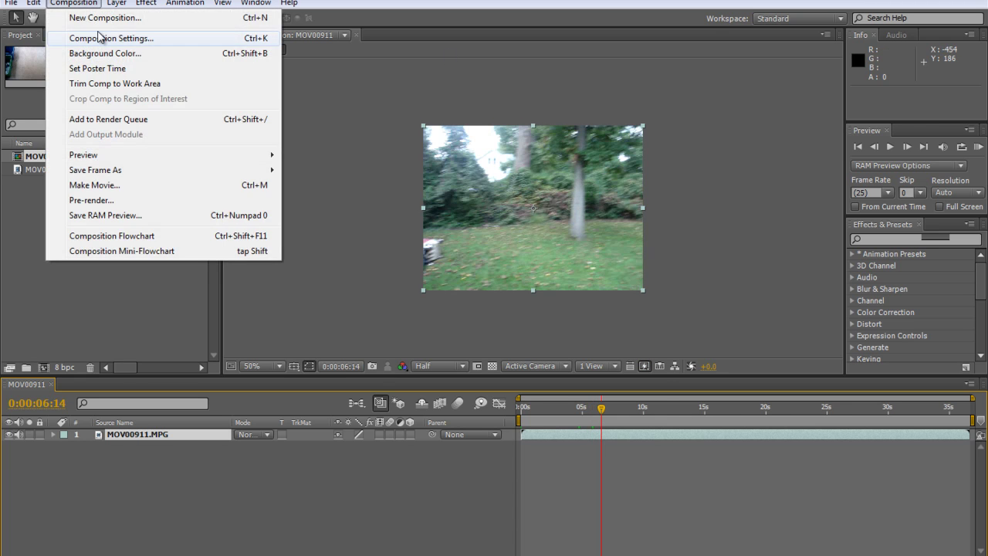
{"action": "left_click", "coordinate": [101, 38]}
{"action": "left_click", "coordinate": [419, 215]}
{"action": "type", "text": "1280"}
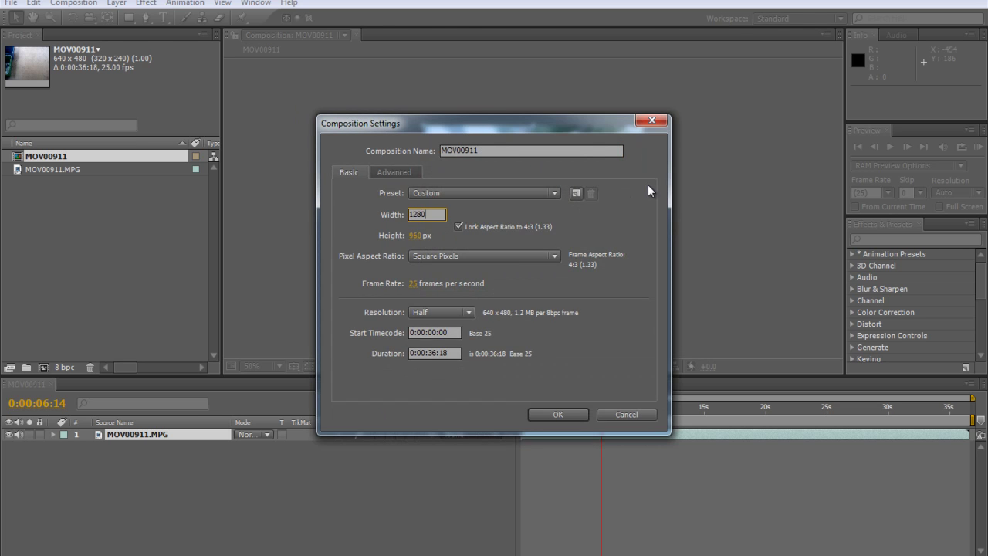
{"action": "left_click", "coordinate": [457, 226]}
{"action": "left_click", "coordinate": [415, 235]}
{"action": "type", "text": "72"}
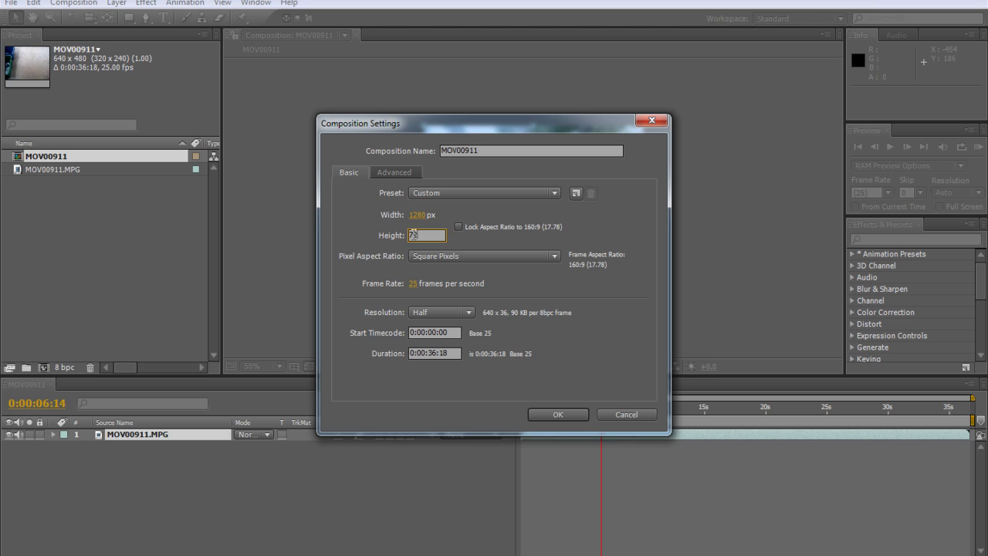
{"action": "type", "text": "0"}
{"action": "key", "text": "Return"}
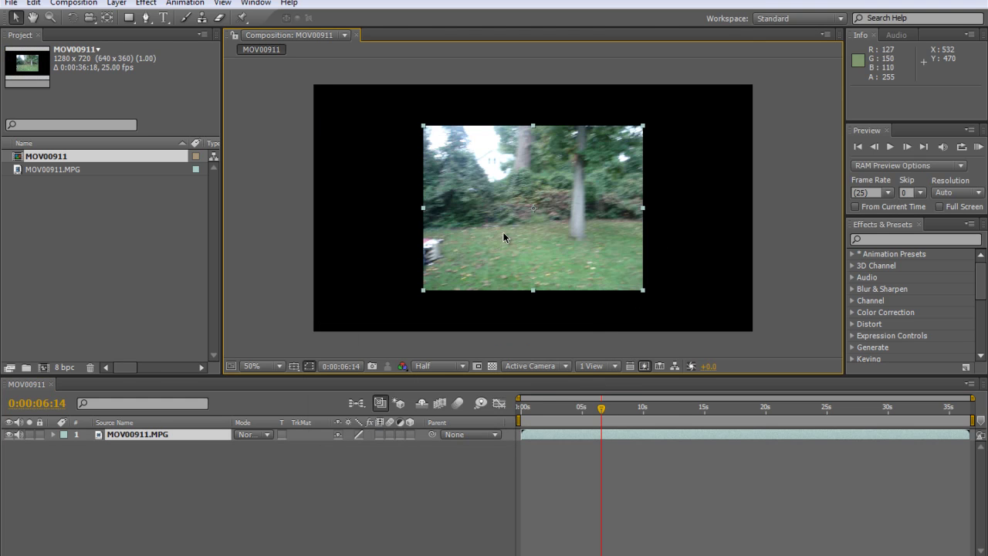
Step: Scale the MOV00911.MPG layer to fill the 1280 × 720 frame, preview it, and return to about 9 seconds
{"action": "left_click_drag", "start_coordinate": [423, 291], "coordinate": [309, 333]}
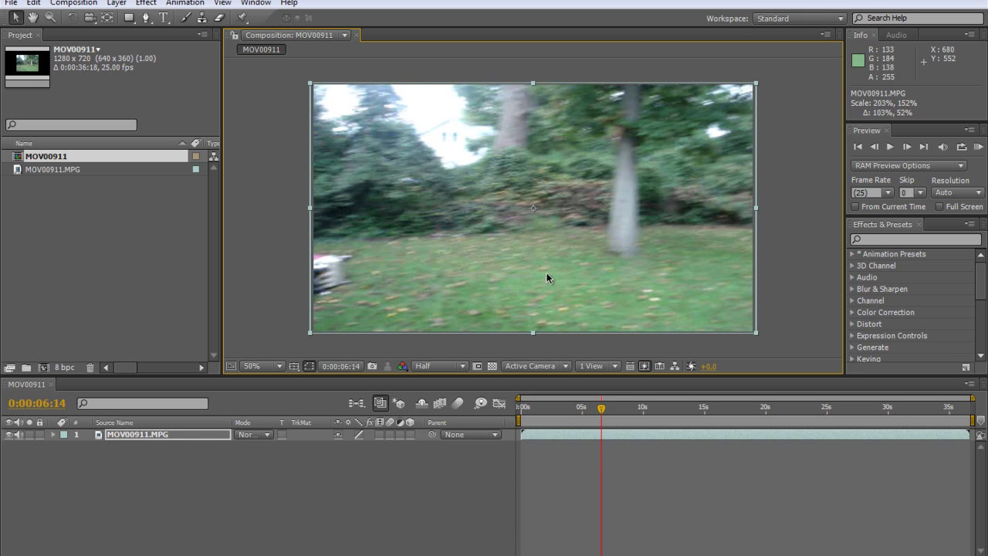
{"action": "left_click_drag", "start_coordinate": [602, 409], "coordinate": [571, 415]}
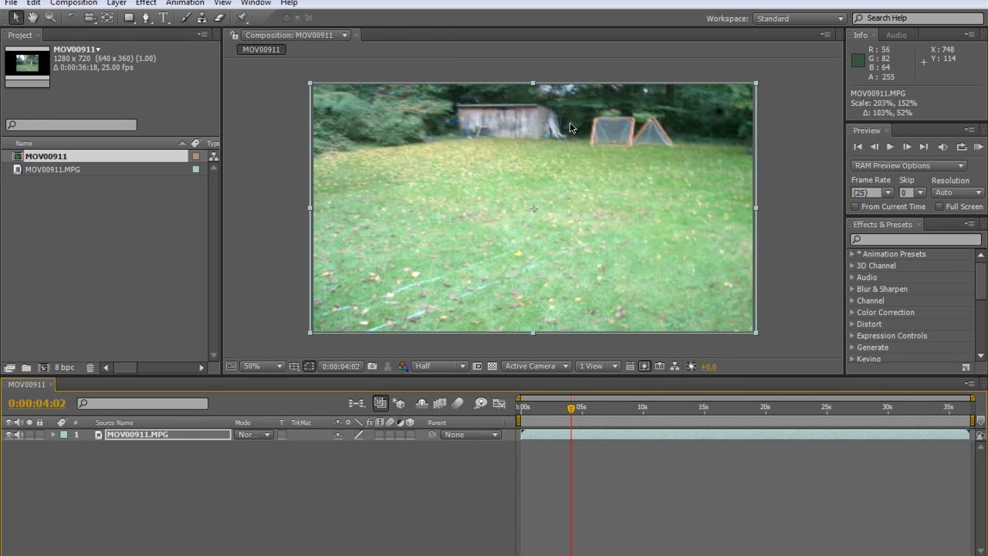
{"action": "key", "text": "space"}
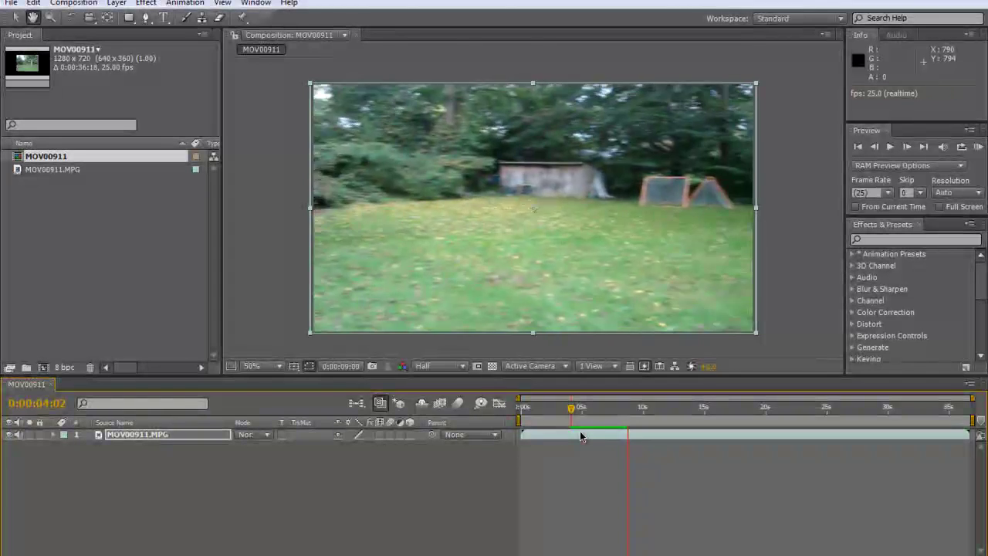
{"action": "key", "text": "space"}
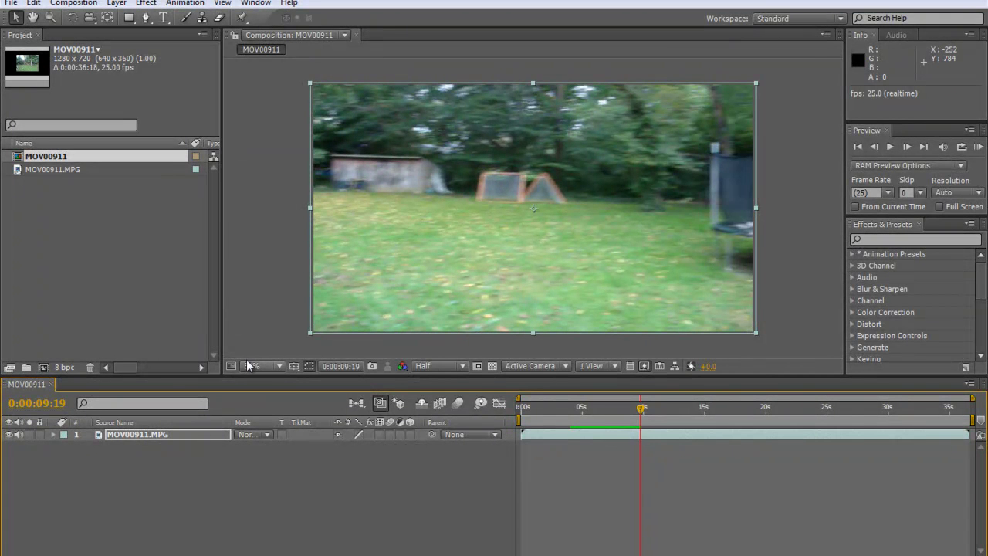
{"action": "left_click", "coordinate": [640, 410]}
{"action": "left_click_drag", "start_coordinate": [639, 409], "coordinate": [636, 410]}
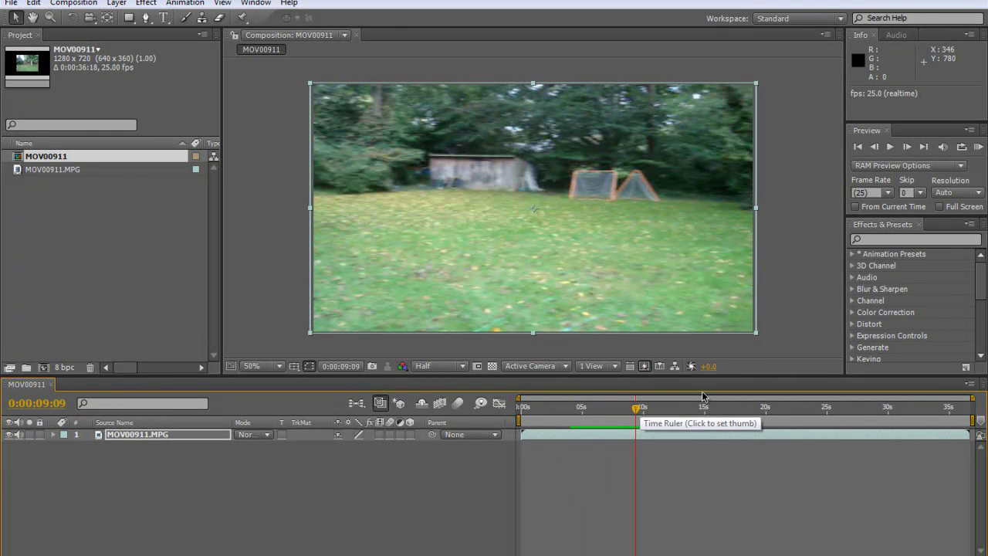
{"action": "left_click", "coordinate": [922, 240]}
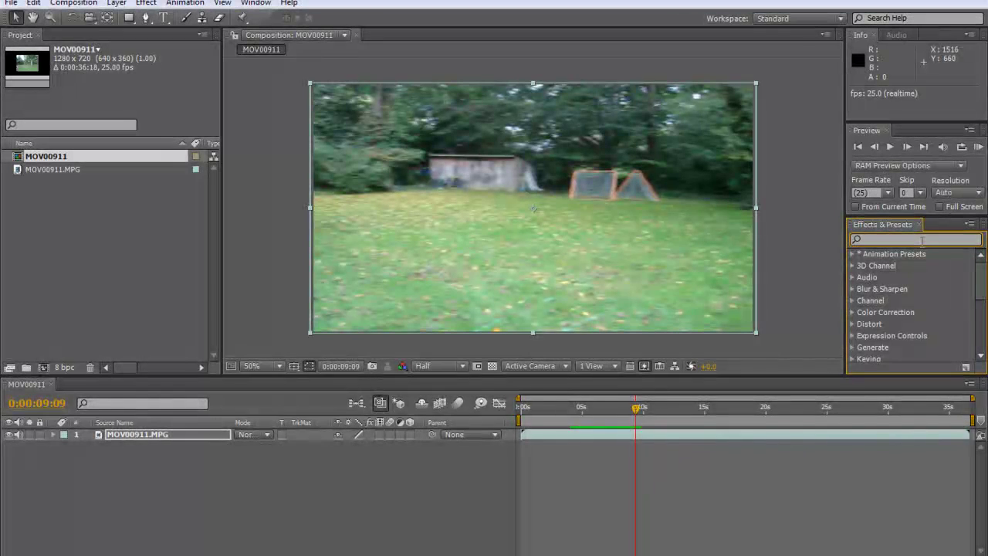
Step: Apply Levels to the footage with Input Black 40 and Gamma 1.15
{"action": "type", "text": "levels"}
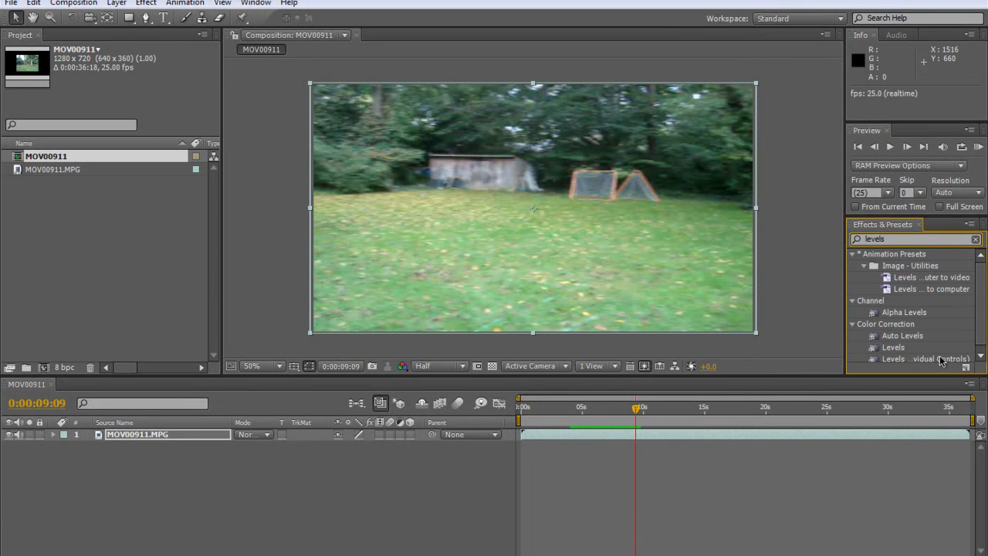
{"action": "left_click_drag", "start_coordinate": [892, 346], "coordinate": [533, 217]}
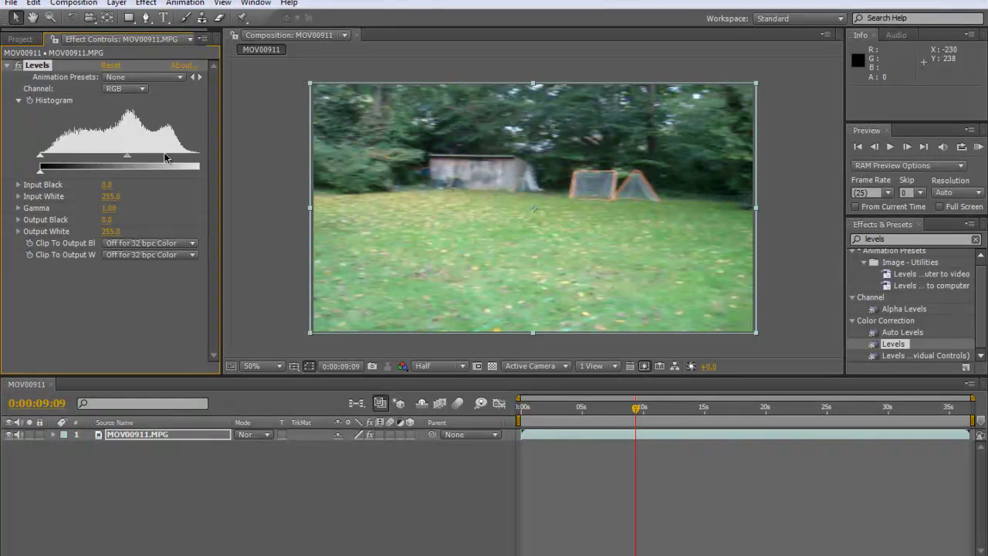
{"action": "left_click_drag", "start_coordinate": [37, 157], "coordinate": [61, 161]}
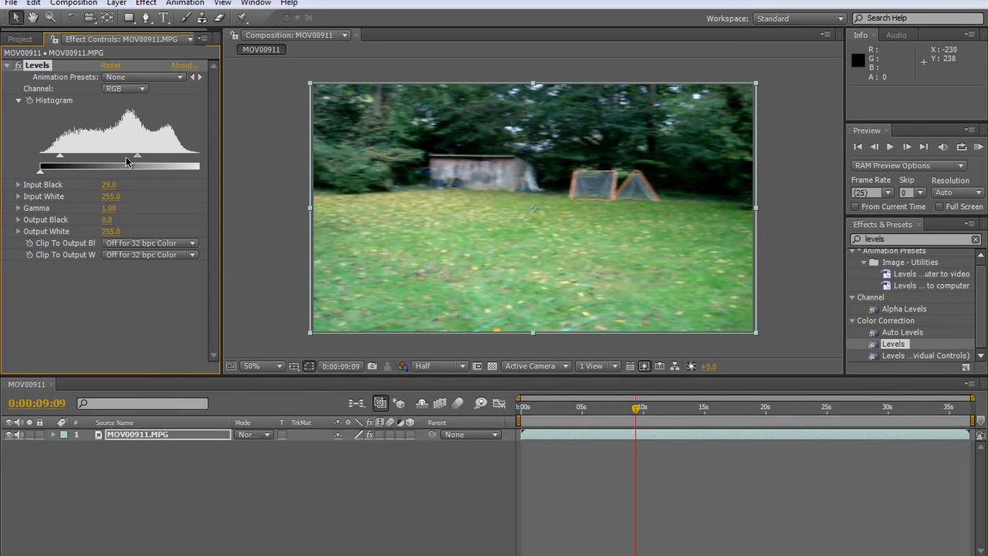
{"action": "mouse_move", "coordinate": [138, 158]}
{"action": "left_mouse_down"}
{"action": "mouse_move", "coordinate": [125, 159]}
{"action": "mouse_move", "coordinate": [136, 159]}
{"action": "left_mouse_up"}
{"action": "left_click_drag", "start_coordinate": [60, 159], "coordinate": [64, 160]}
{"action": "left_click_drag", "start_coordinate": [137, 159], "coordinate": [133, 159]}
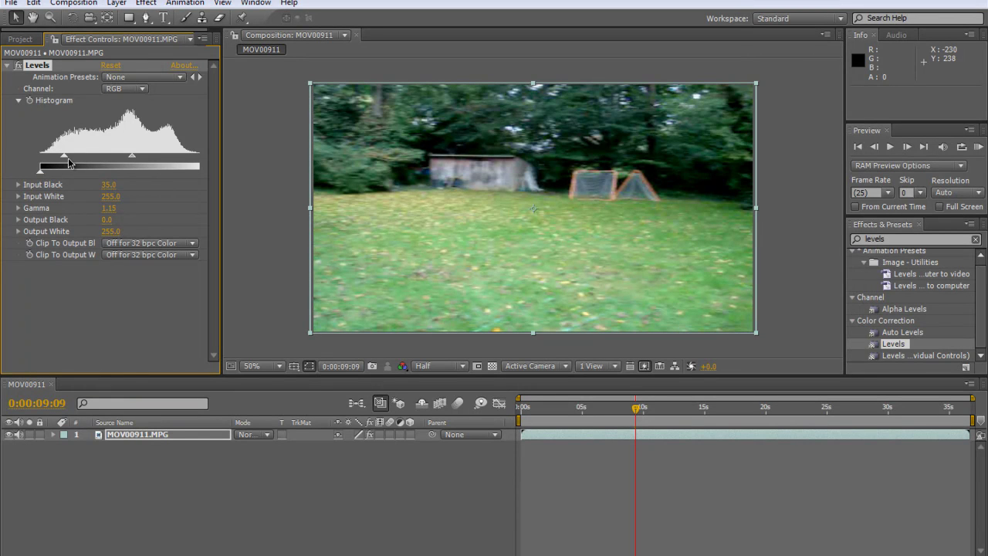
{"action": "left_click_drag", "start_coordinate": [64, 159], "coordinate": [67, 159]}
Step: Toggle Levels off and on at later frames to compare, then clear the effects search
{"action": "left_click_drag", "start_coordinate": [638, 408], "coordinate": [659, 408]}
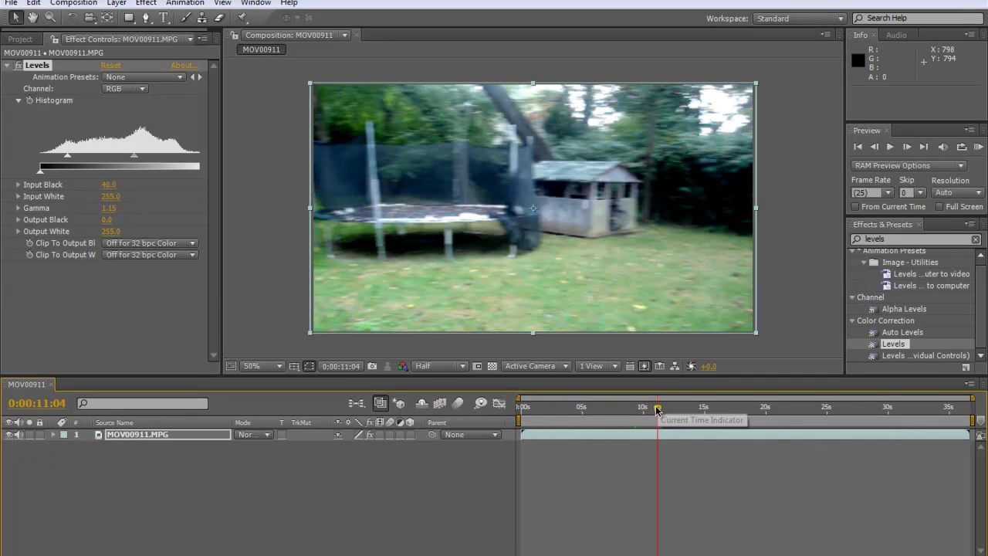
{"action": "left_click", "coordinate": [17, 66]}
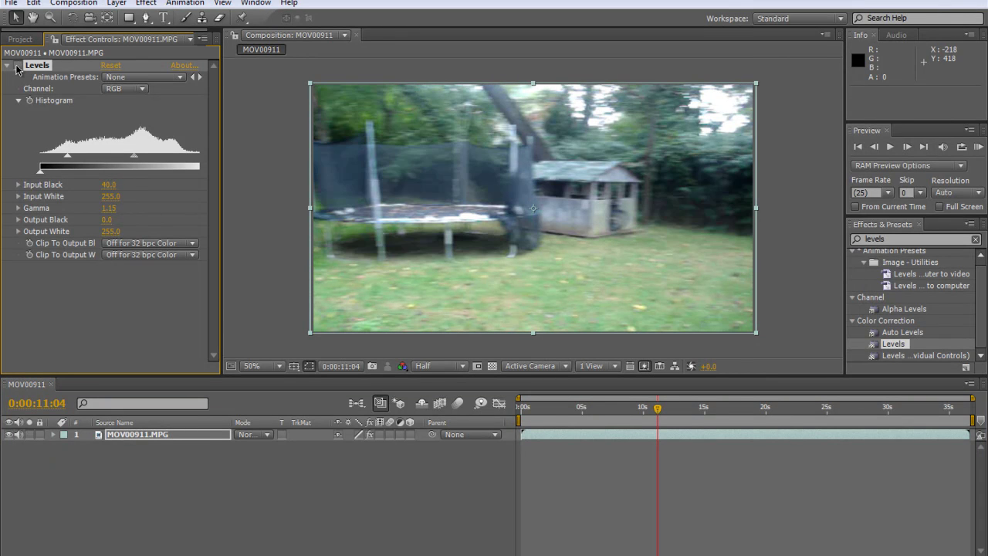
{"action": "left_click", "coordinate": [17, 66]}
{"action": "left_click", "coordinate": [17, 66]}
{"action": "left_click", "coordinate": [17, 66]}
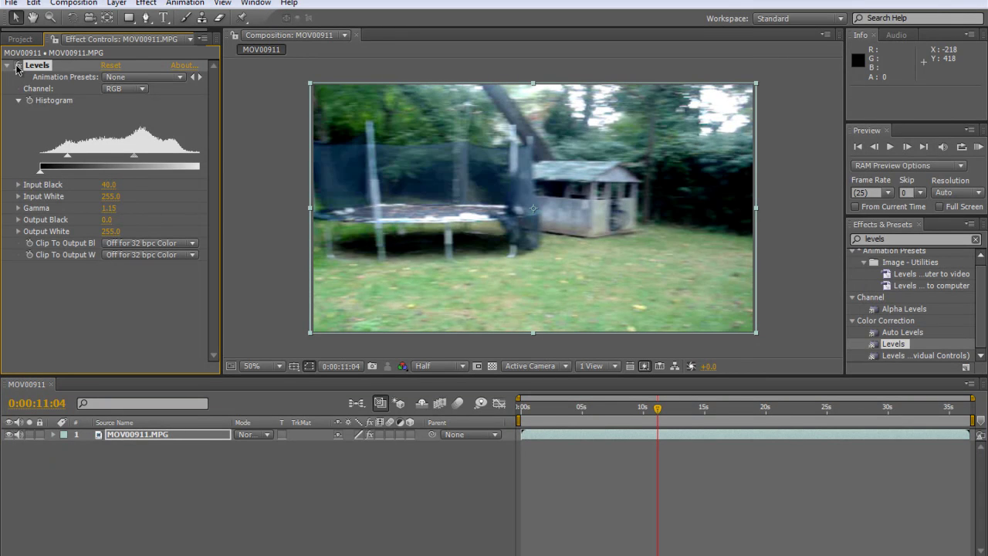
{"action": "left_click_drag", "start_coordinate": [661, 408], "coordinate": [689, 408]}
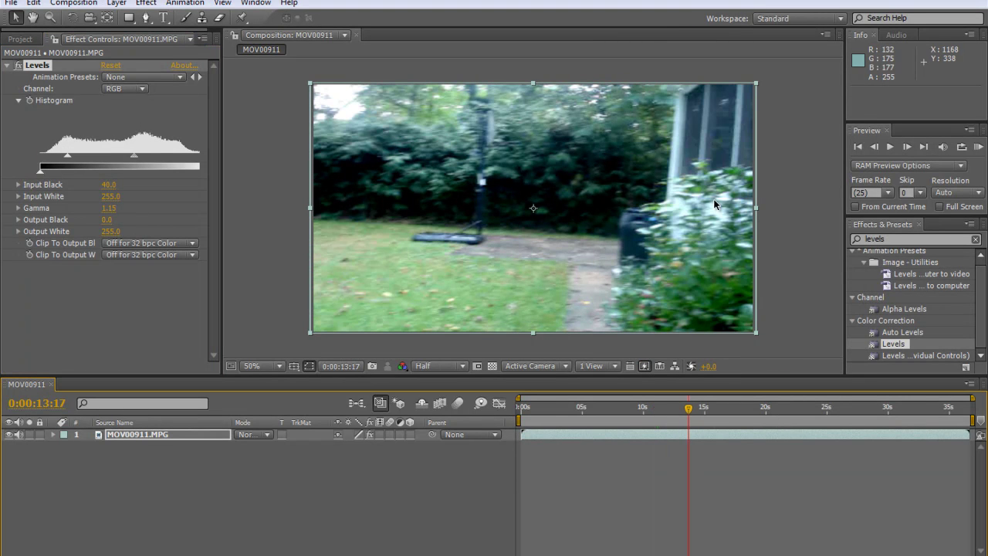
{"action": "left_click", "coordinate": [928, 239]}
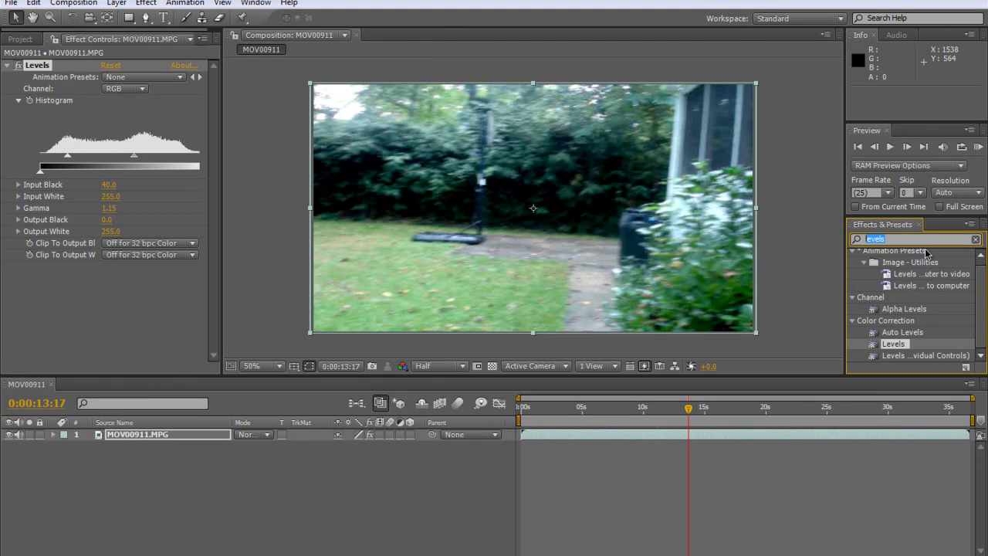
{"action": "key", "text": "BackSpace"}
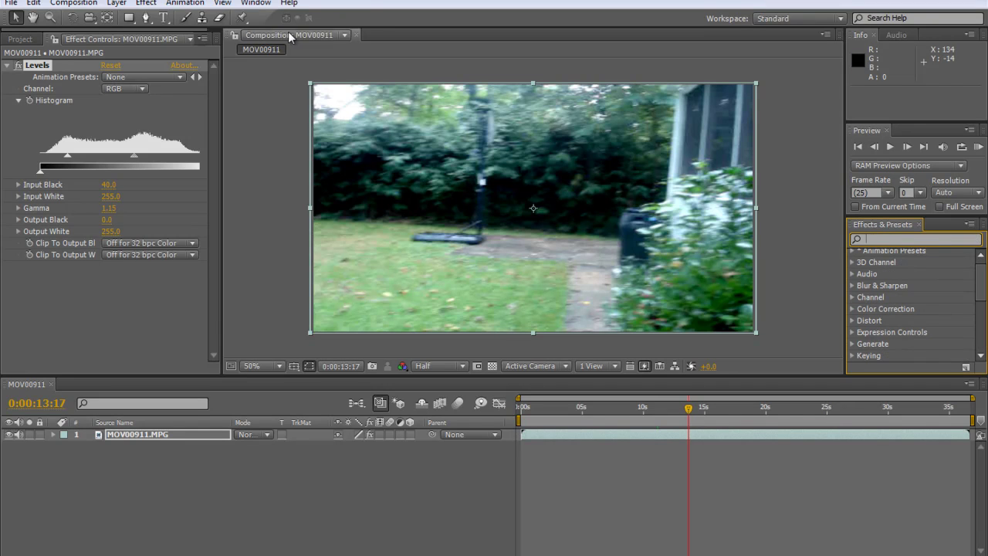
Step: Add the Auto Color effect from Color Correction to the footage
{"action": "left_click", "coordinate": [185, 3]}
{"action": "mouse_move", "coordinate": [143, 6]}
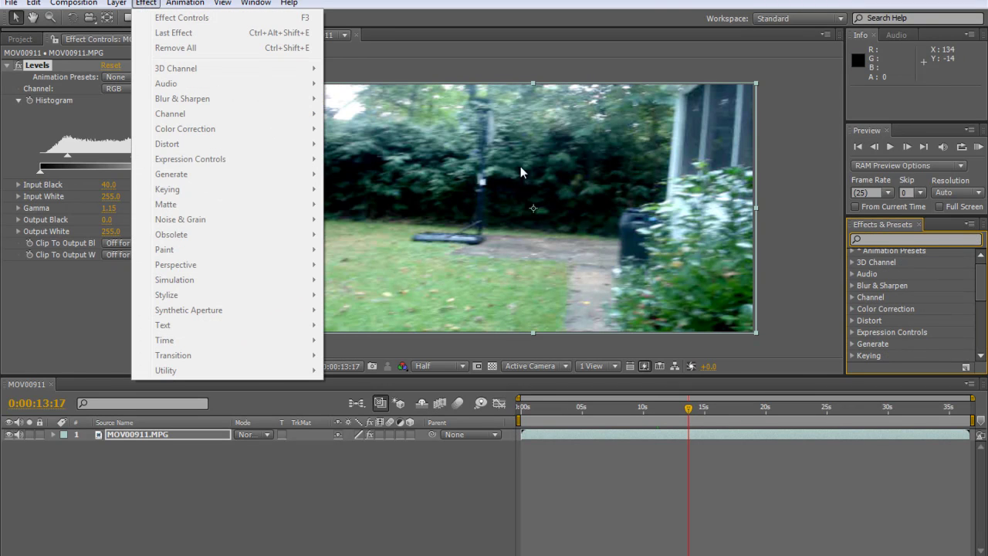
{"action": "left_click", "coordinate": [463, 241]}
{"action": "left_click", "coordinate": [146, 3]}
{"action": "mouse_move", "coordinate": [260, 130]}
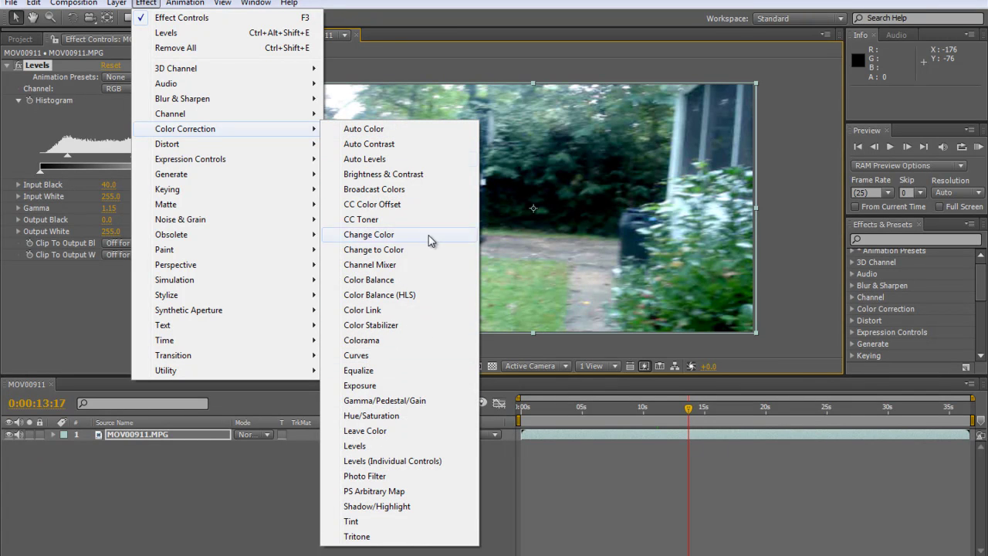
{"action": "left_click", "coordinate": [381, 131]}
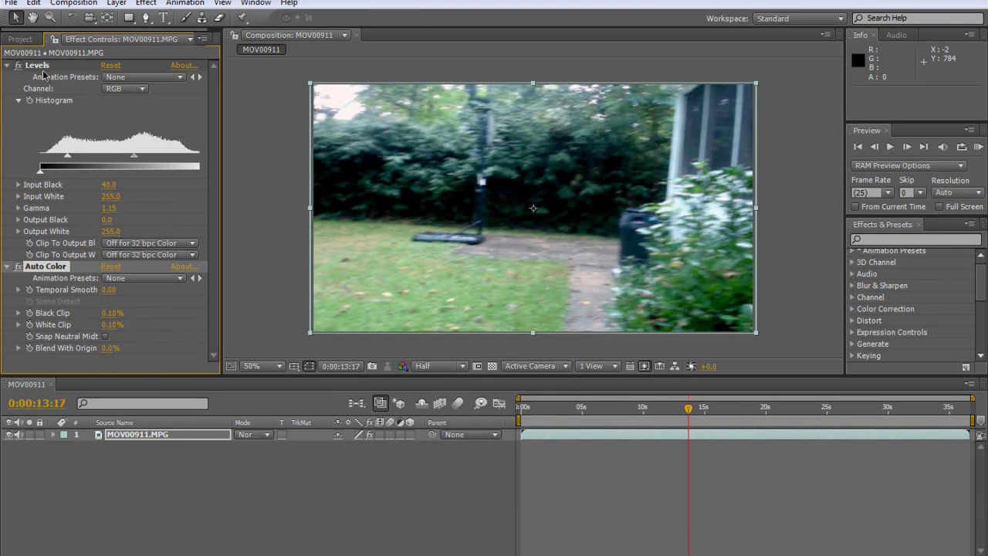
Step: Add Brightness & Contrast with Brightness 9.0 and Contrast -1.0
{"action": "left_click", "coordinate": [146, 4]}
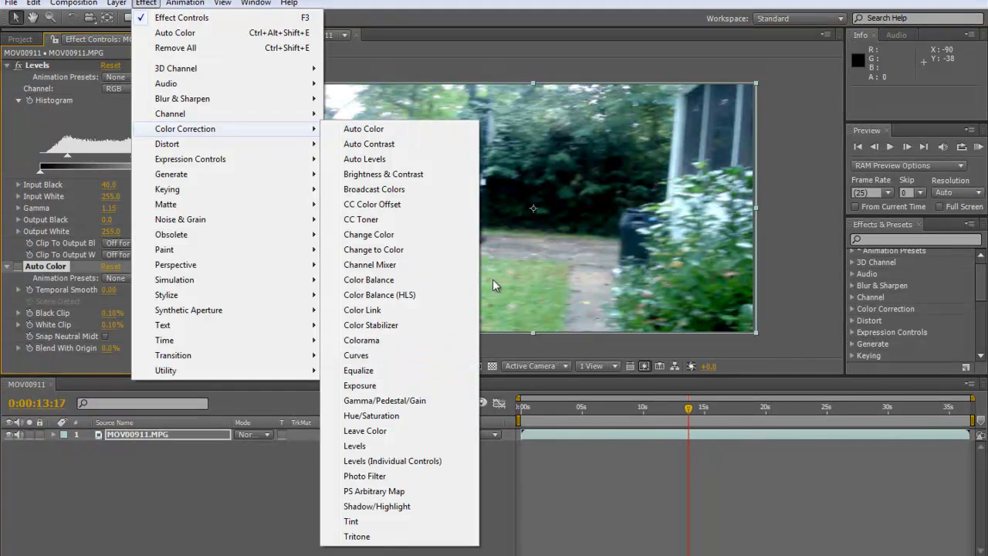
{"action": "left_click", "coordinate": [418, 176]}
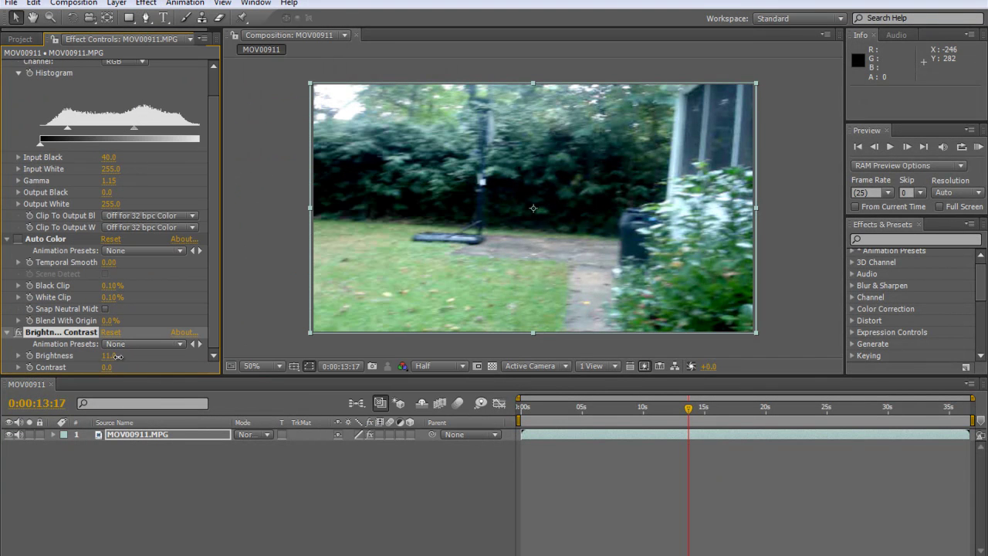
{"action": "left_click_drag", "start_coordinate": [106, 355], "coordinate": [113, 366]}
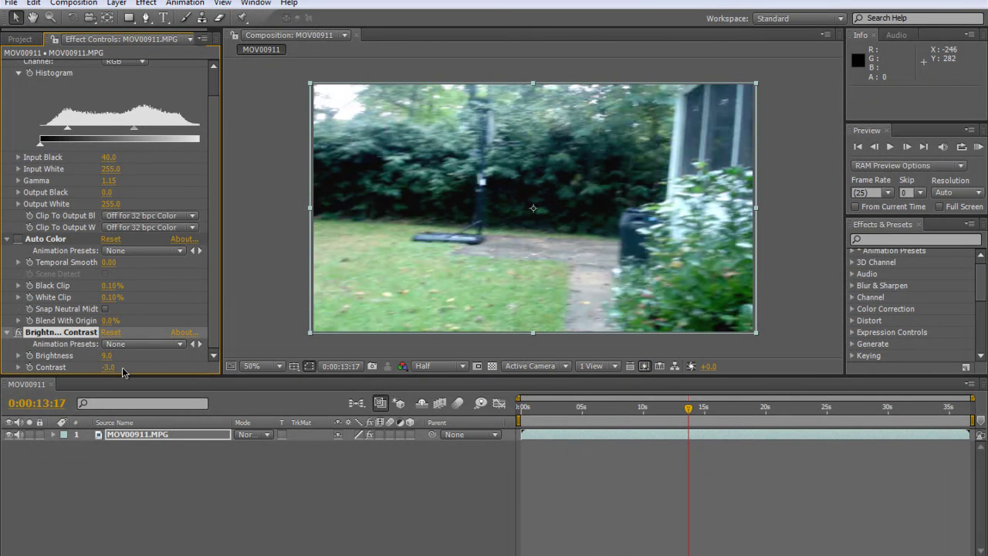
{"action": "left_click", "coordinate": [112, 368]}
{"action": "left_click_drag", "start_coordinate": [109, 369], "coordinate": [112, 371]}
Step: Add Color Balance to the footage, leaving Shadow Red Balance at 0
{"action": "left_click", "coordinate": [146, 3]}
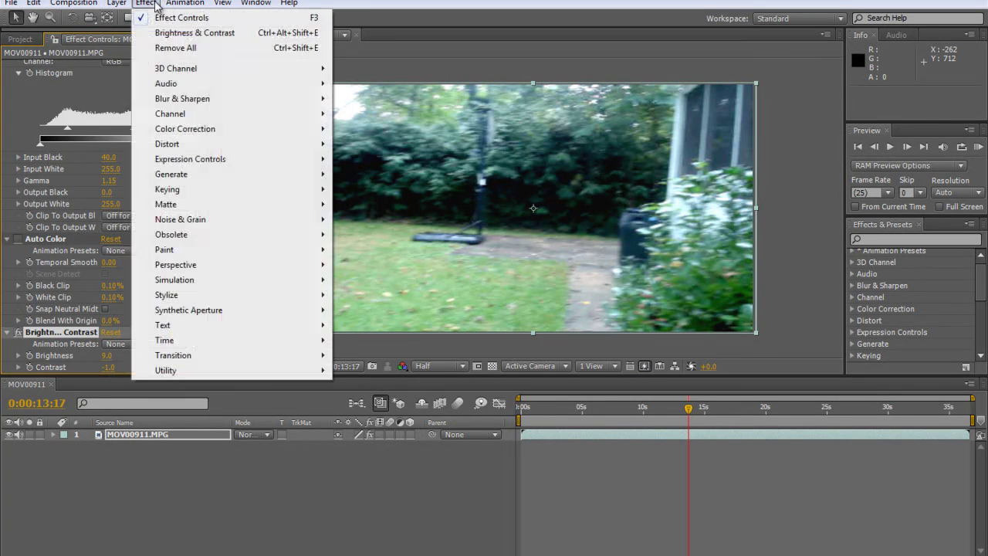
{"action": "mouse_move", "coordinate": [267, 135]}
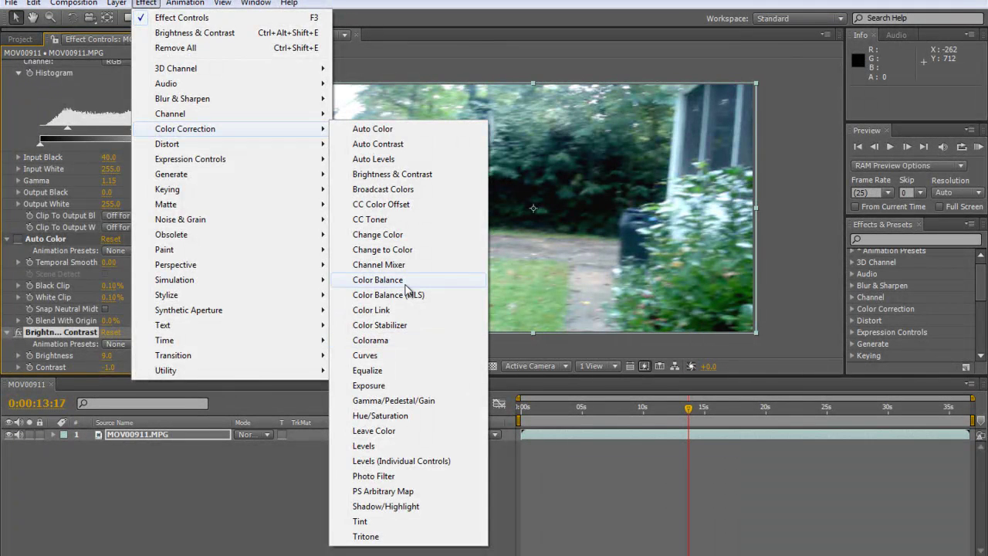
{"action": "left_click", "coordinate": [378, 280]}
{"action": "mouse_move", "coordinate": [104, 264]}
{"action": "left_mouse_down"}
{"action": "mouse_move", "coordinate": [121, 264]}
{"action": "mouse_move", "coordinate": [94, 264]}
{"action": "left_mouse_up"}
{"action": "left_click", "coordinate": [105, 262]}
{"action": "type", "text": "0"}
{"action": "key", "text": "Return"}
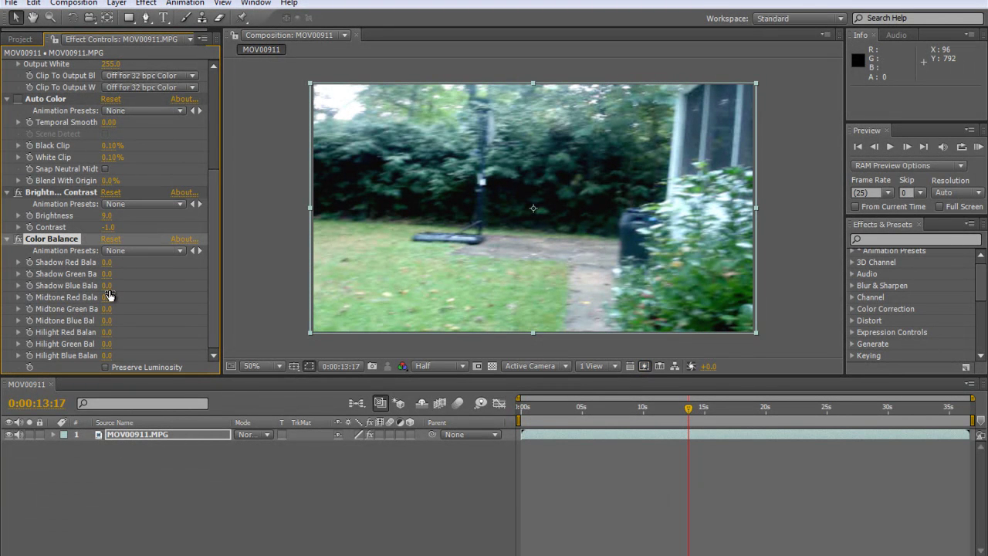
Step: Set Color Balance to Shadow Blue 33, Midtone Blue 13 and Hilight Red 28
{"action": "left_click_drag", "start_coordinate": [107, 285], "coordinate": [131, 290]}
{"action": "left_click_drag", "start_coordinate": [106, 320], "coordinate": [114, 320]}
{"action": "left_click_drag", "start_coordinate": [689, 407], "coordinate": [658, 411]}
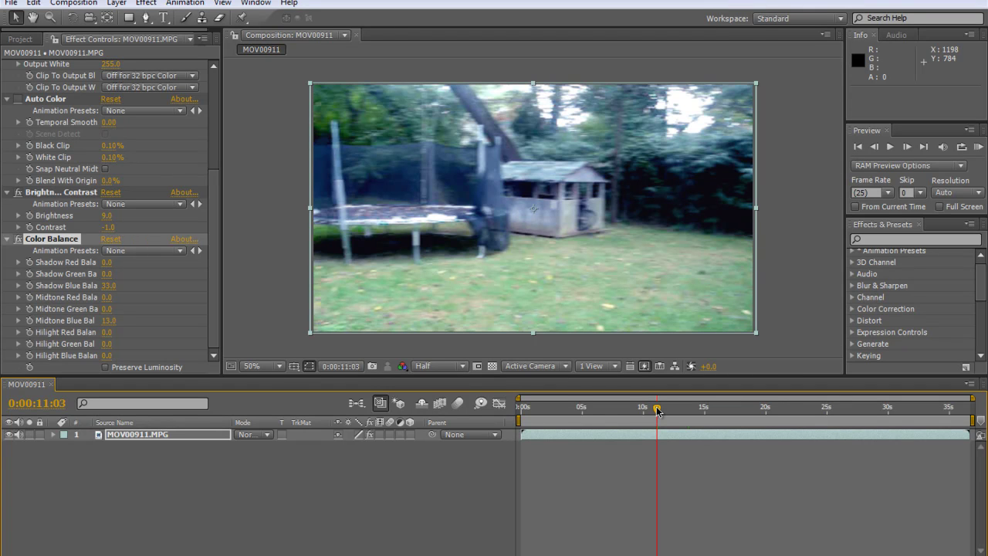
{"action": "left_click_drag", "start_coordinate": [106, 332], "coordinate": [116, 330]}
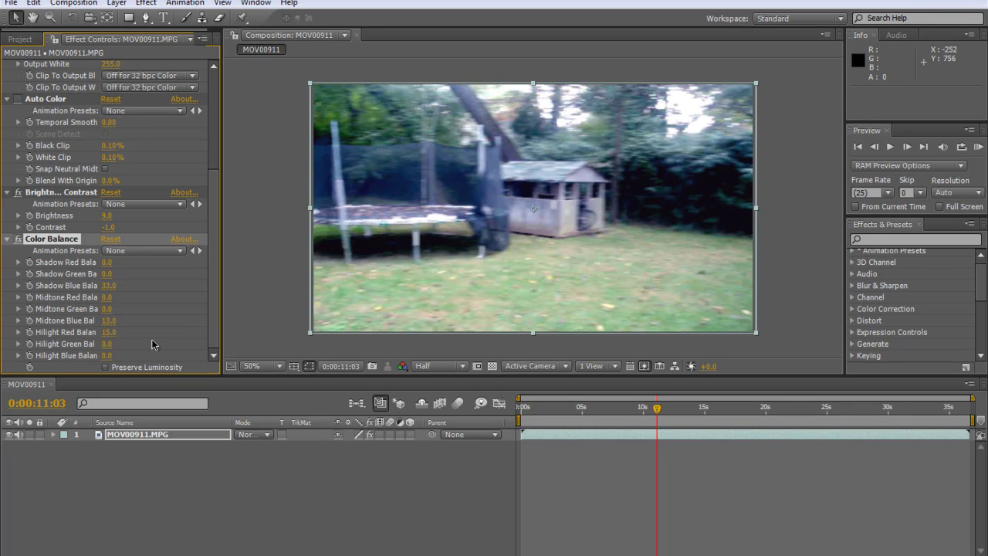
{"action": "left_click_drag", "start_coordinate": [108, 332], "coordinate": [116, 329]}
{"action": "left_click", "coordinate": [494, 552]}
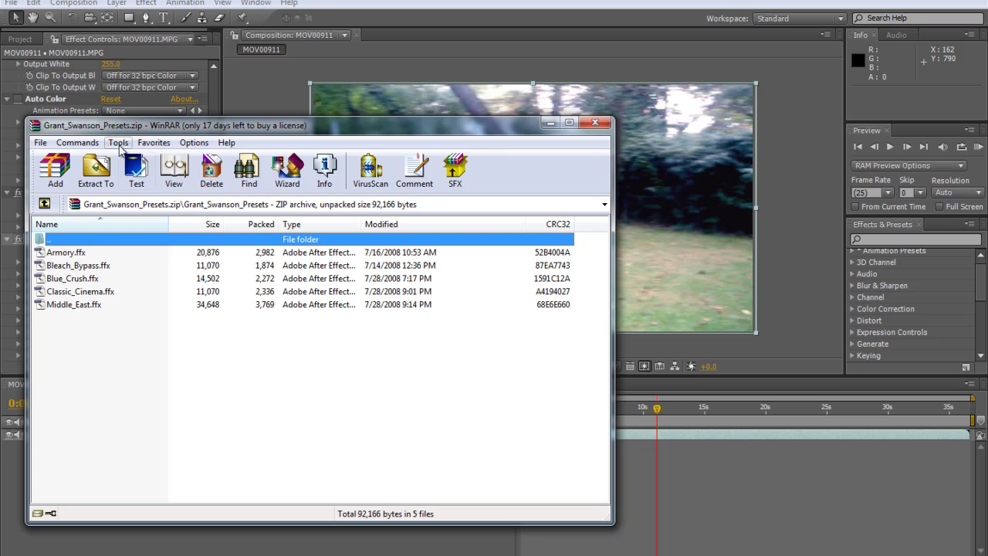
Step: Reposition the WinRAR window and check each .ffx preset, Armory through Middle_East
{"action": "left_click_drag", "start_coordinate": [115, 133], "coordinate": [192, 88]}
{"action": "left_click_drag", "start_coordinate": [172, 311], "coordinate": [161, 208]}
{"action": "left_click", "coordinate": [161, 208]}
{"action": "left_click", "coordinate": [161, 222]}
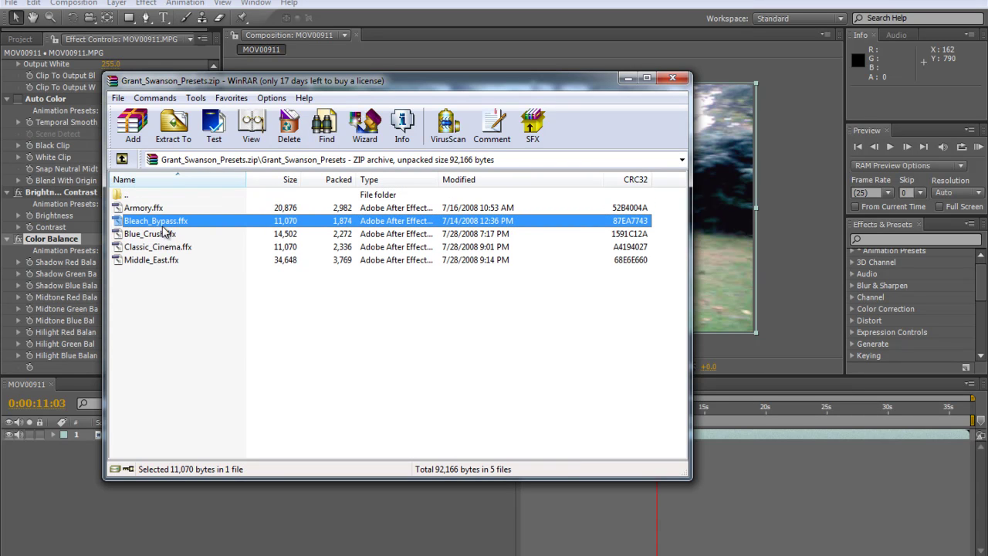
{"action": "left_click", "coordinate": [173, 249]}
{"action": "left_click", "coordinate": [158, 261]}
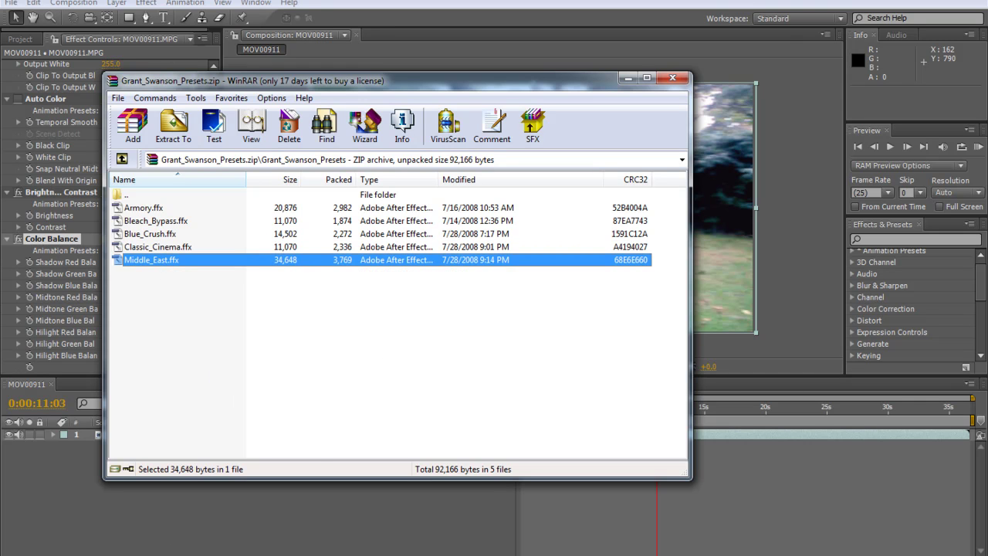
{"action": "left_click", "coordinate": [171, 555]}
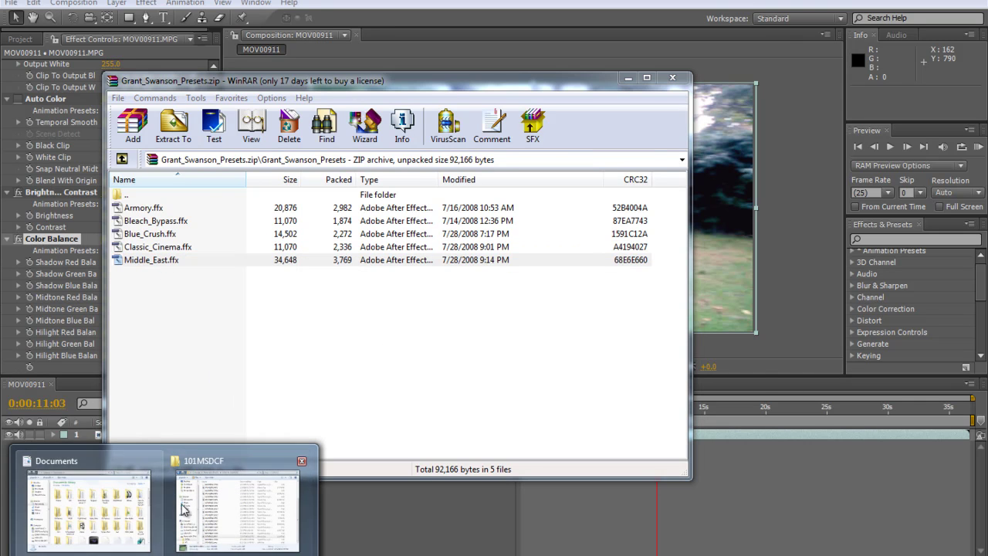
{"action": "left_click", "coordinate": [238, 510]}
Step: Browse to C:\Program Files (x86)\Adobe\Adobe After Effects CS4\Support Files\Presets
{"action": "left_click", "coordinate": [108, 505]}
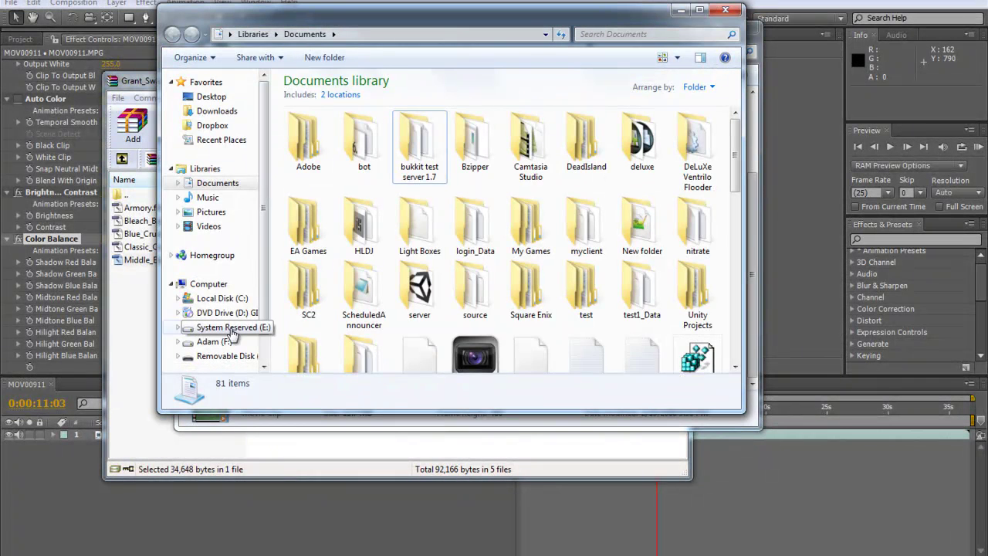
{"action": "left_click", "coordinate": [224, 299]}
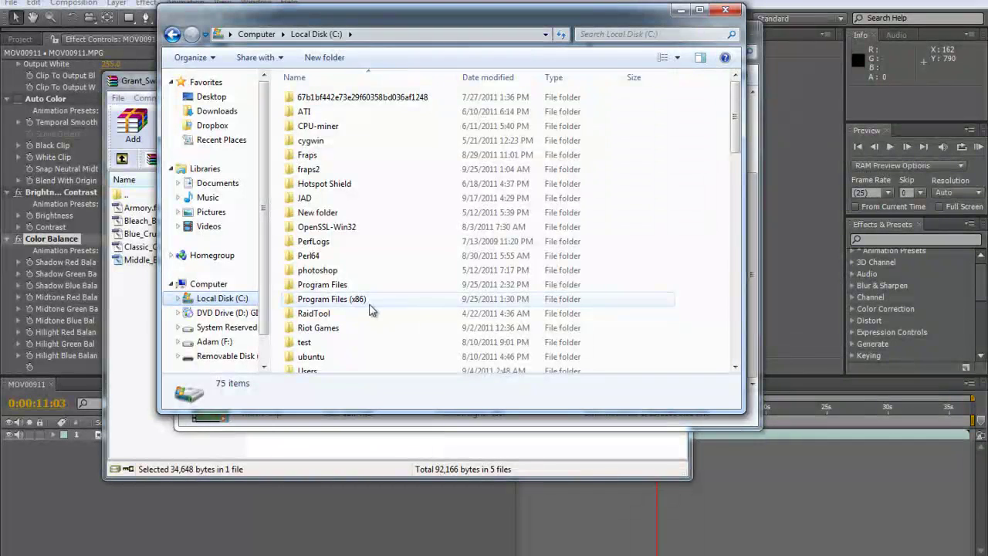
{"action": "double_click", "coordinate": [372, 305]}
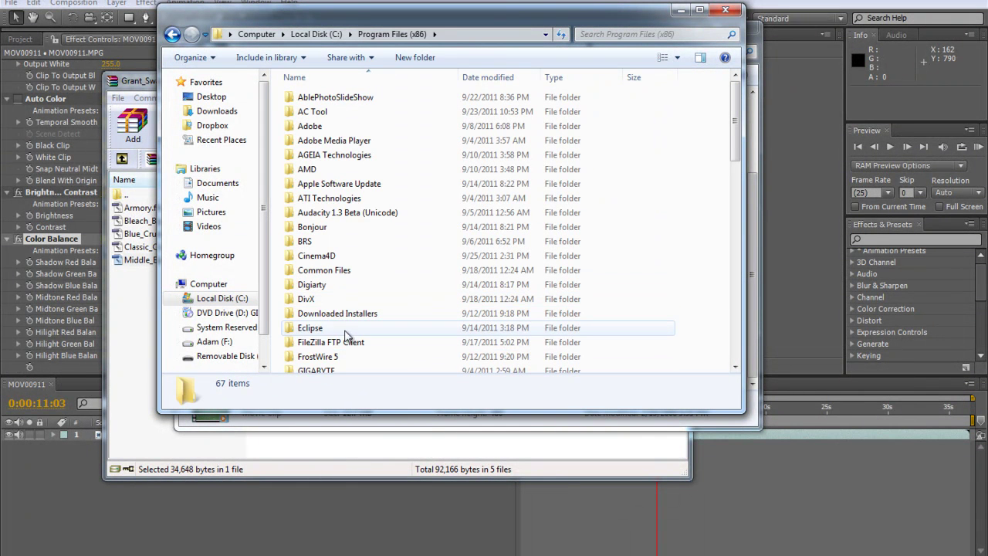
{"action": "left_click", "coordinate": [347, 331]}
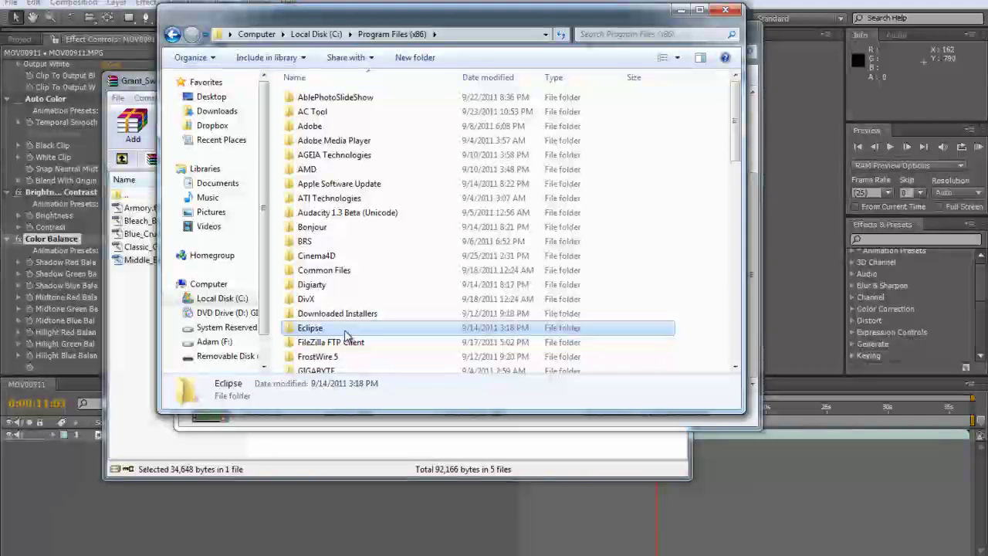
{"action": "double_click", "coordinate": [340, 125]}
{"action": "double_click", "coordinate": [416, 101]}
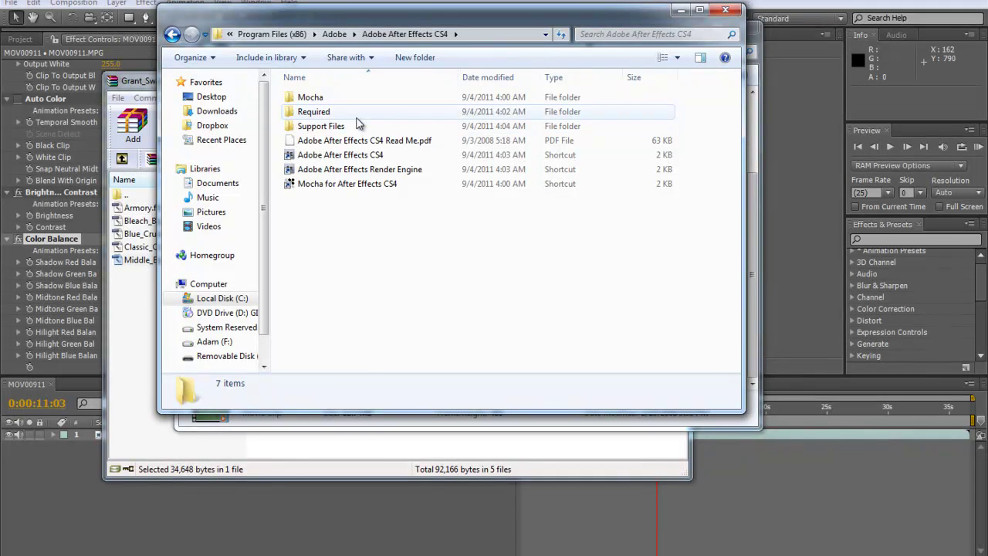
{"action": "double_click", "coordinate": [332, 128]}
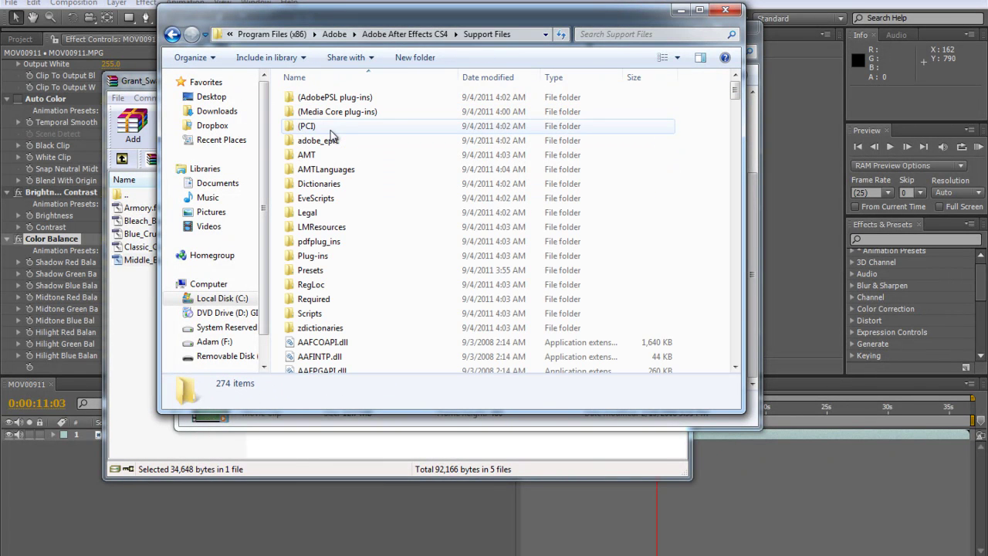
{"action": "double_click", "coordinate": [336, 272]}
Step: Copy the five .ffx presets from WinRAR into the Presets folder, granting admin permission
{"action": "left_click", "coordinate": [152, 353]}
{"action": "left_click_drag", "start_coordinate": [193, 310], "coordinate": [708, 243]}
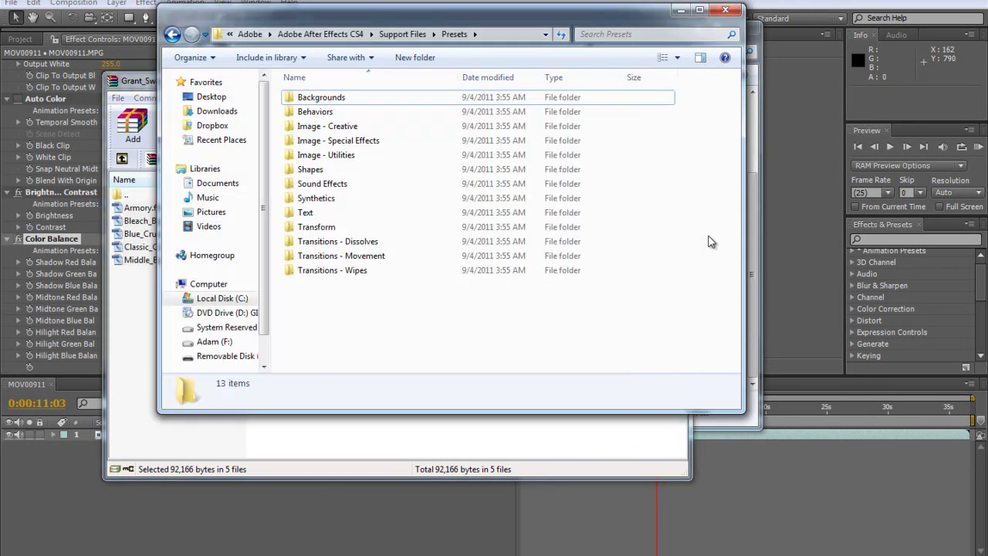
{"action": "left_click", "coordinate": [479, 328]}
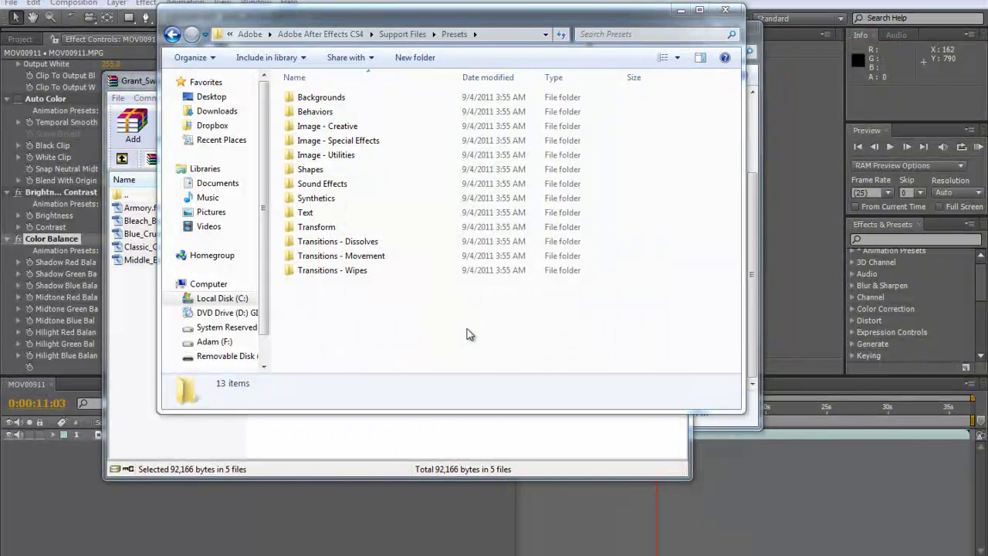
Step: Create a new folder named Cinema inside Presets
{"action": "right_click", "coordinate": [368, 356]}
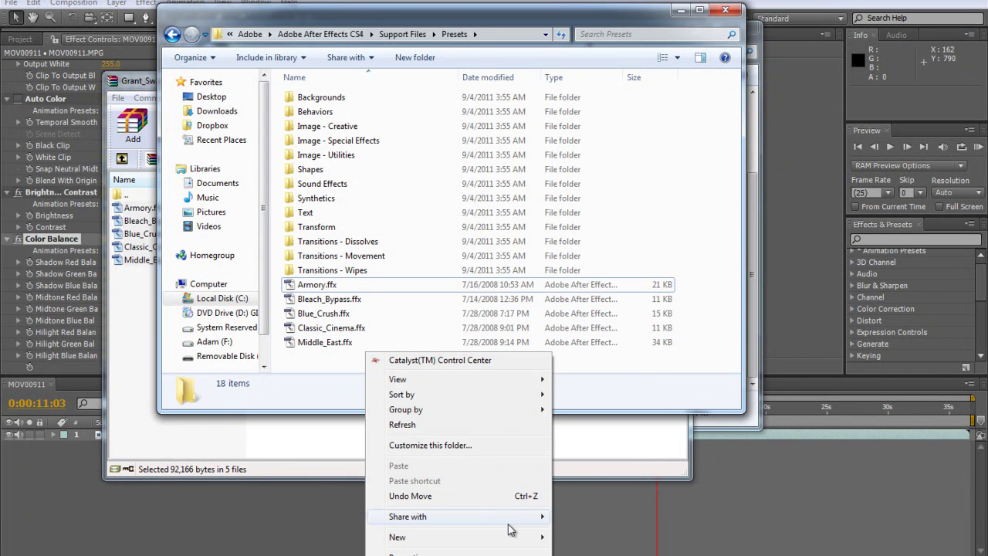
{"action": "mouse_move", "coordinate": [463, 536]}
{"action": "left_click", "coordinate": [580, 538]}
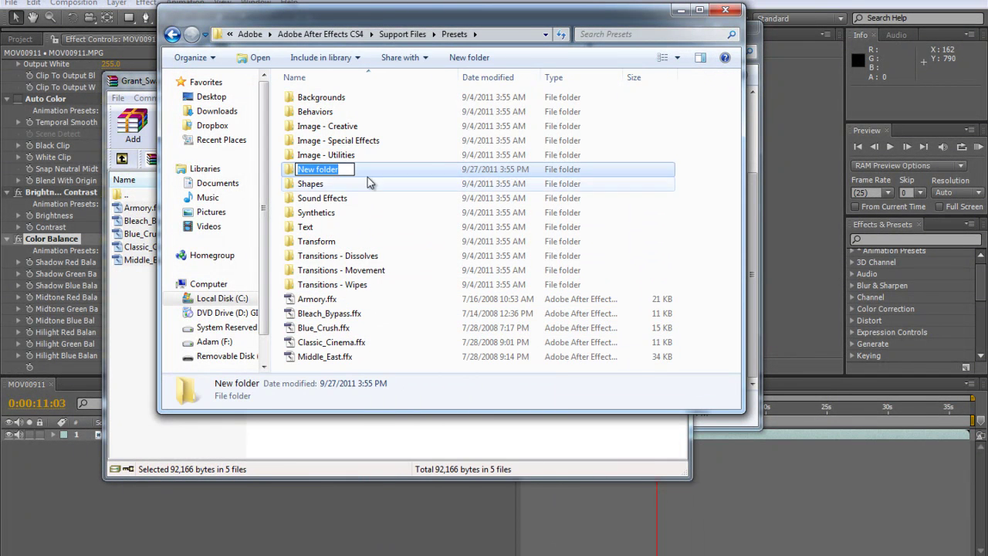
{"action": "type", "text": "Cinema"}
{"action": "key", "text": "Return"}
Step: Move the five .ffx preset files into the Cinema folder, then minimise Explorer
{"action": "left_click", "coordinate": [345, 363]}
{"action": "left_click", "coordinate": [316, 299], "text": "shift"}
{"action": "left_click_drag", "start_coordinate": [316, 300], "coordinate": [347, 128]}
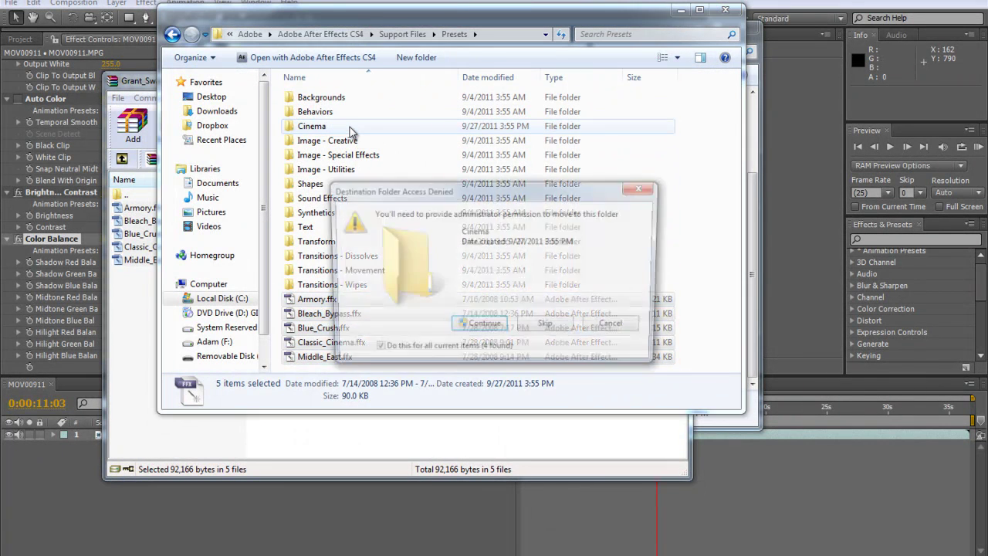
{"action": "left_click", "coordinate": [467, 327]}
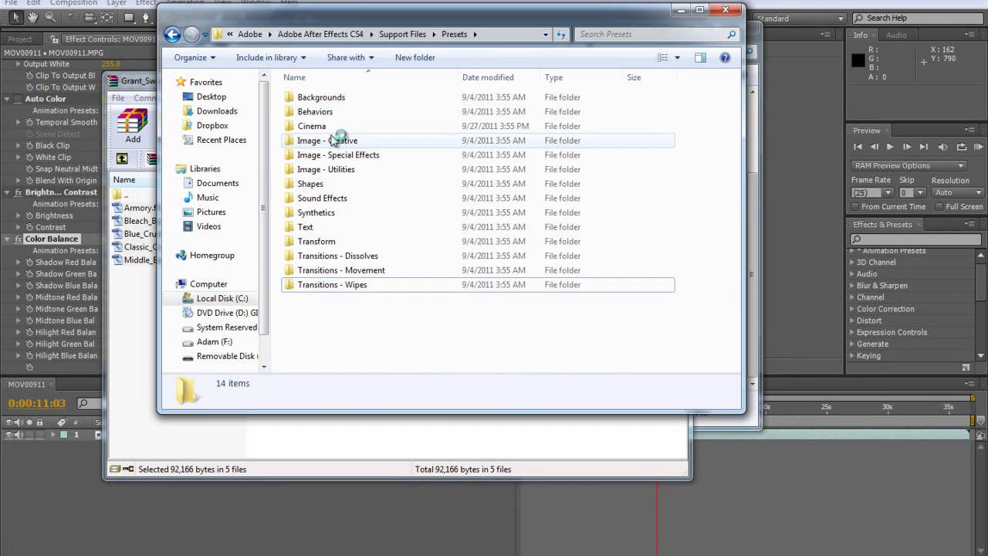
{"action": "double_click", "coordinate": [330, 139]}
{"action": "scroll", "coordinate": [432, 313], "scroll_direction": "down", "scroll_amount": 2}
{"action": "scroll", "coordinate": [427, 313], "scroll_direction": "down", "scroll_amount": 2}
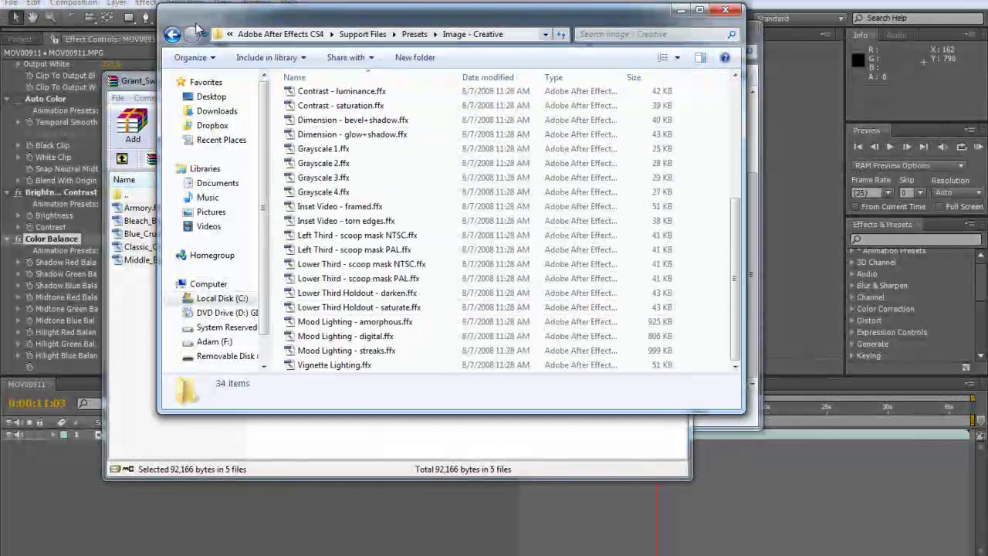
{"action": "left_click", "coordinate": [171, 34]}
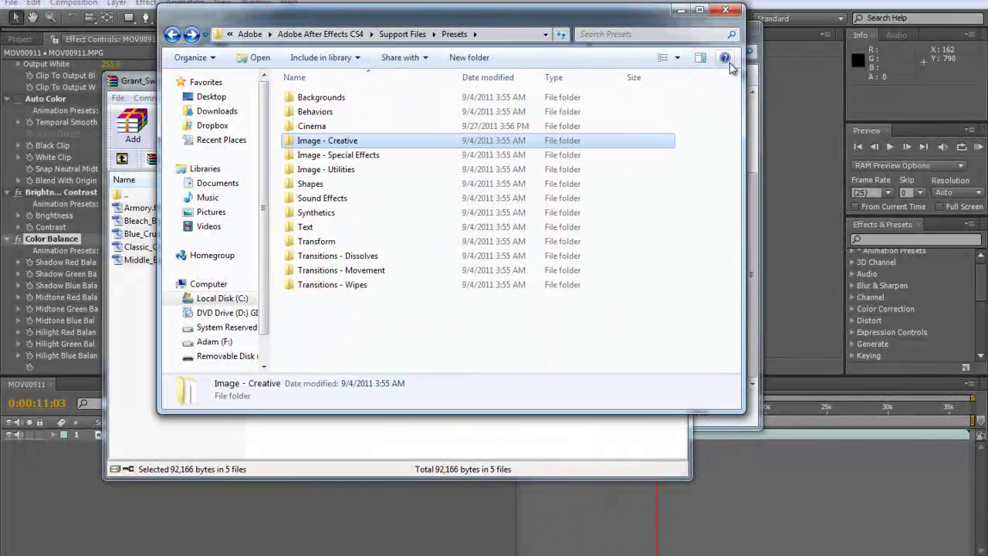
{"action": "left_click", "coordinate": [680, 10]}
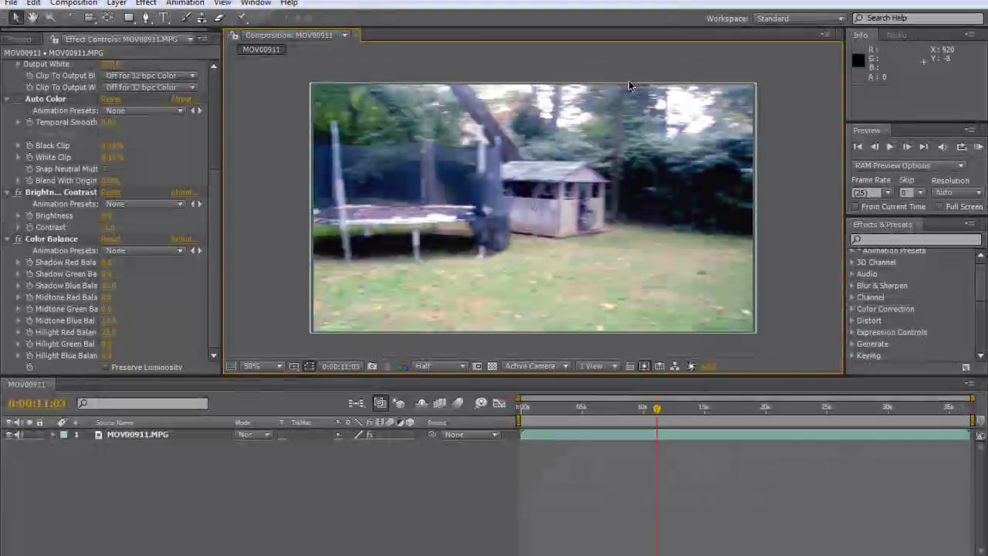
Step: Refresh the Effects & Presets list and search for 'armor'
{"action": "right_click", "coordinate": [886, 226]}
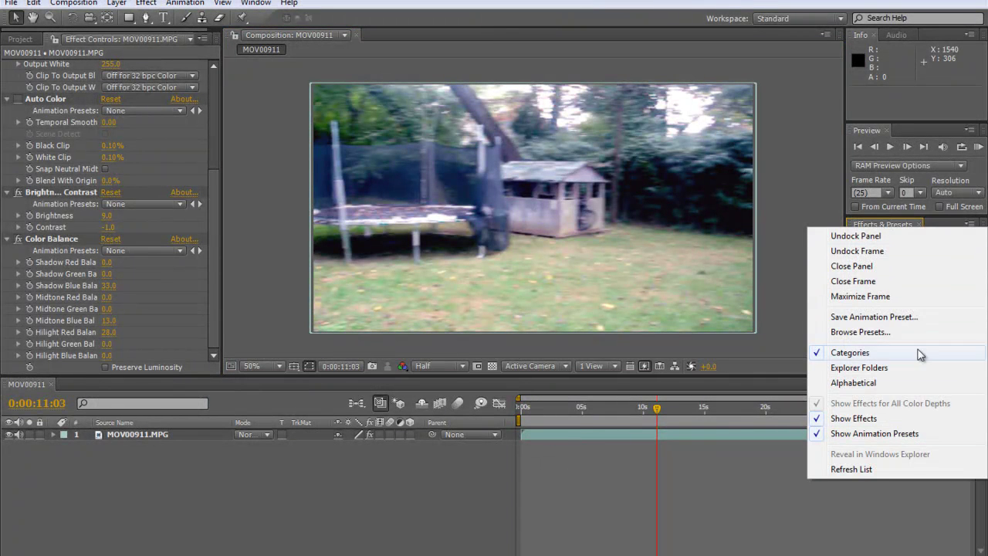
{"action": "left_click", "coordinate": [852, 469]}
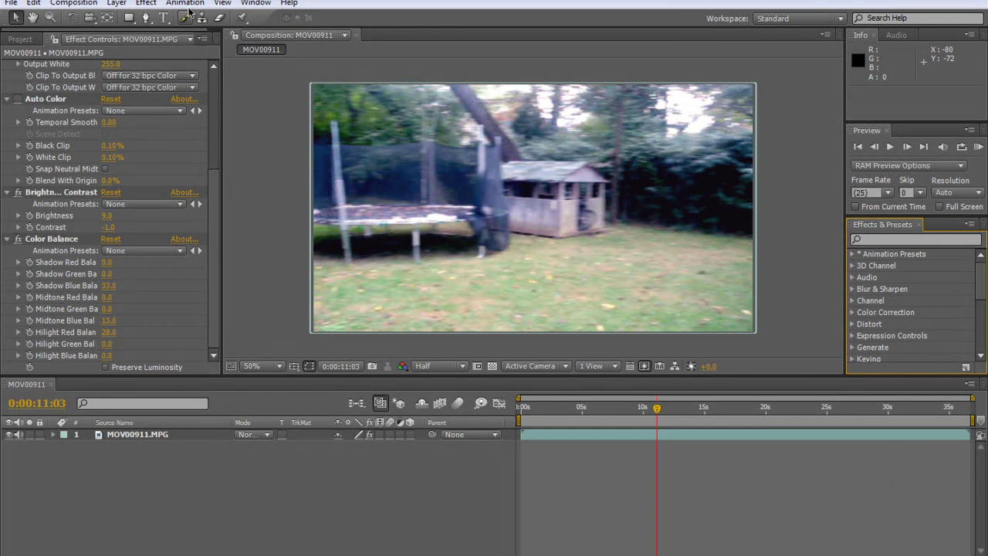
{"action": "left_click", "coordinate": [891, 238]}
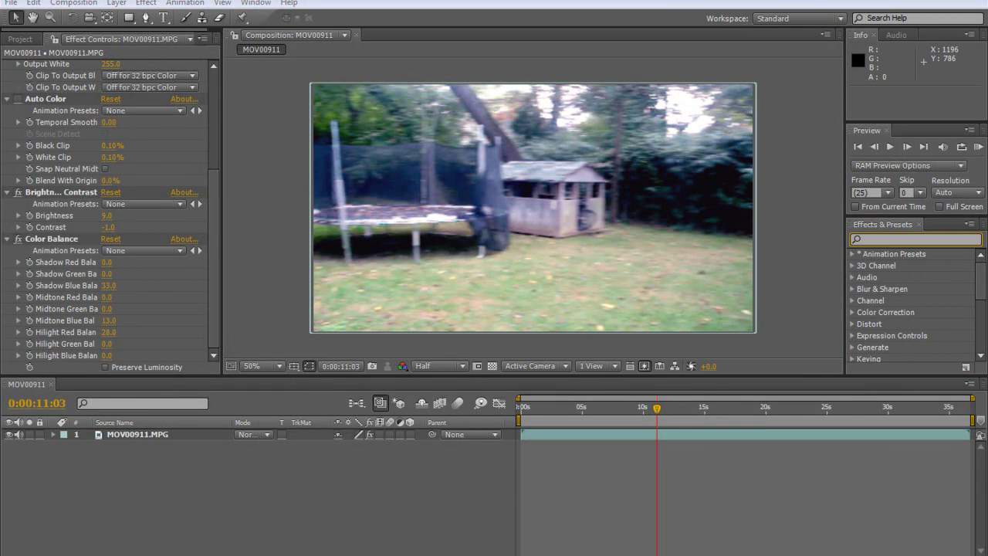
{"action": "type", "text": "ar"}
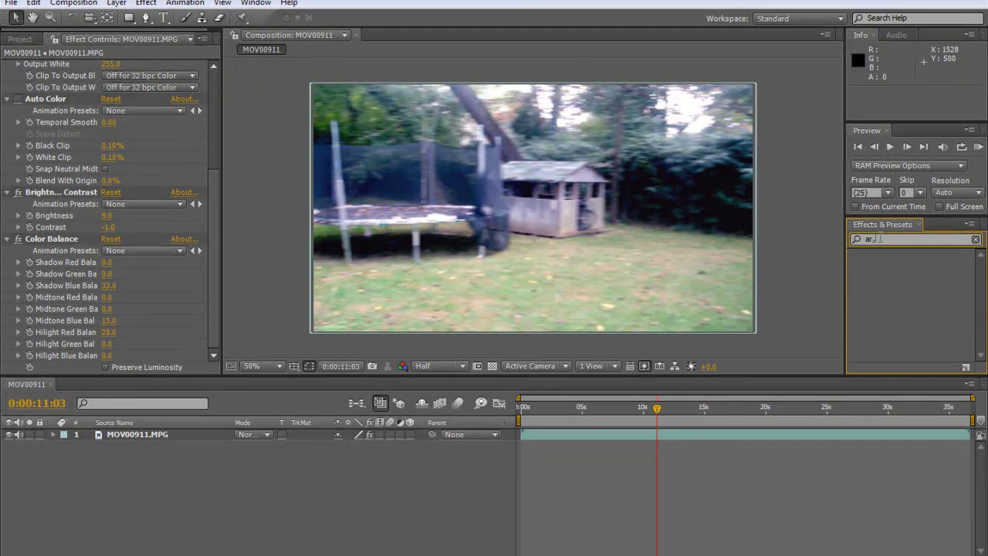
{"action": "type", "text": "mor"}
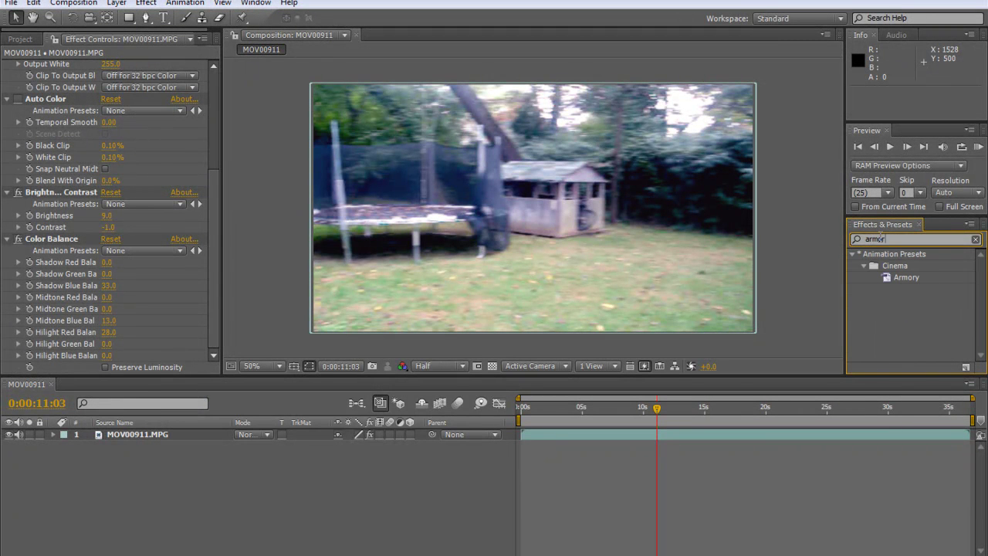
Step: Delete the earlier Levels, Auto Color, Brightness & Contrast and Color Balance effects from the clip
{"action": "left_click", "coordinate": [906, 277]}
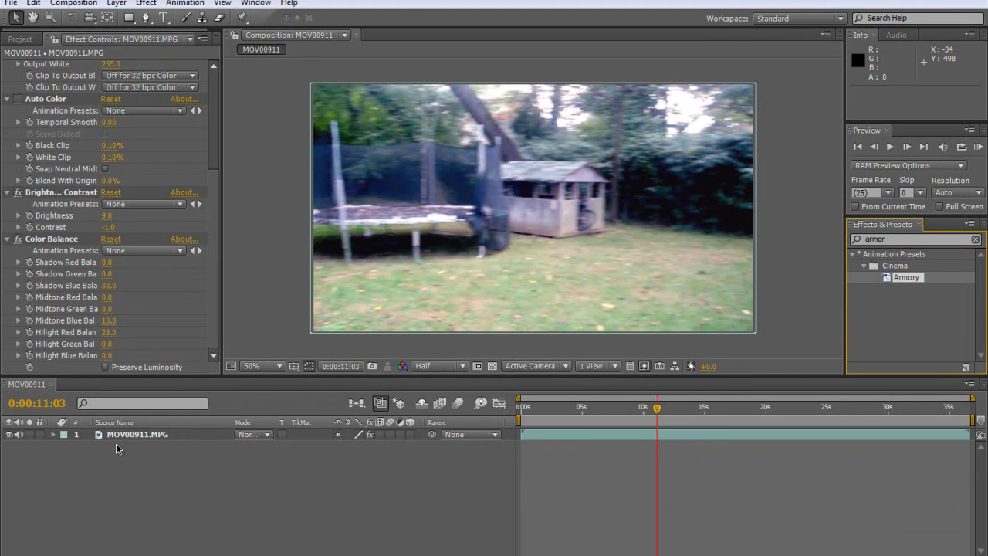
{"action": "left_click", "coordinate": [18, 238]}
{"action": "scroll", "coordinate": [23, 154], "scroll_direction": "up", "scroll_amount": 5}
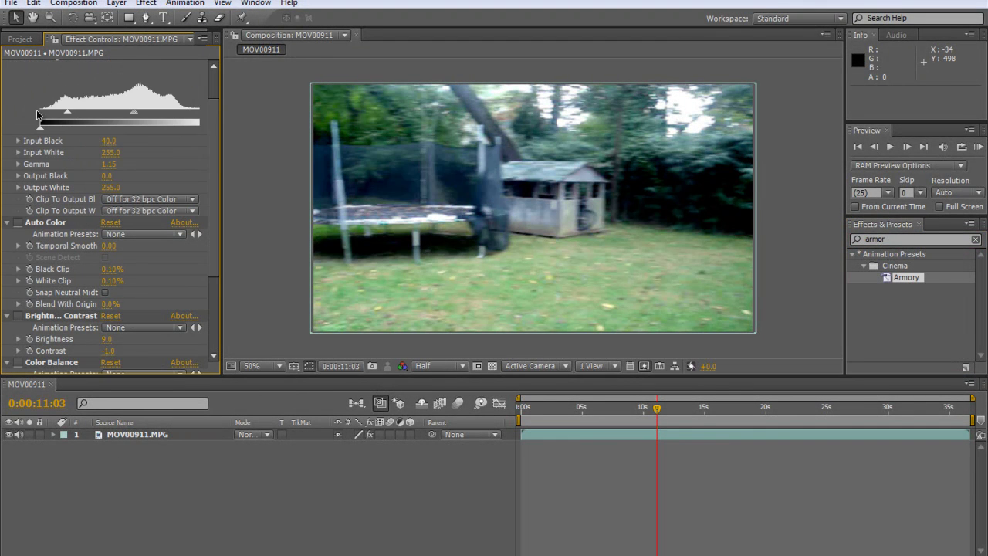
{"action": "left_click", "coordinate": [96, 66]}
{"action": "scroll", "coordinate": [178, 88], "scroll_direction": "down", "scroll_amount": 6}
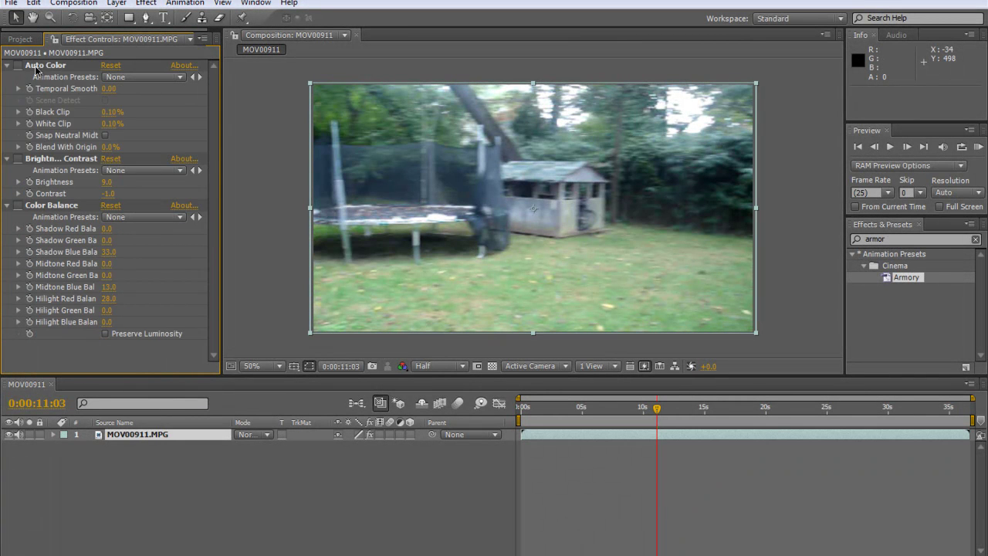
{"action": "key", "text": "Delete"}
{"action": "key", "text": "Delete"}
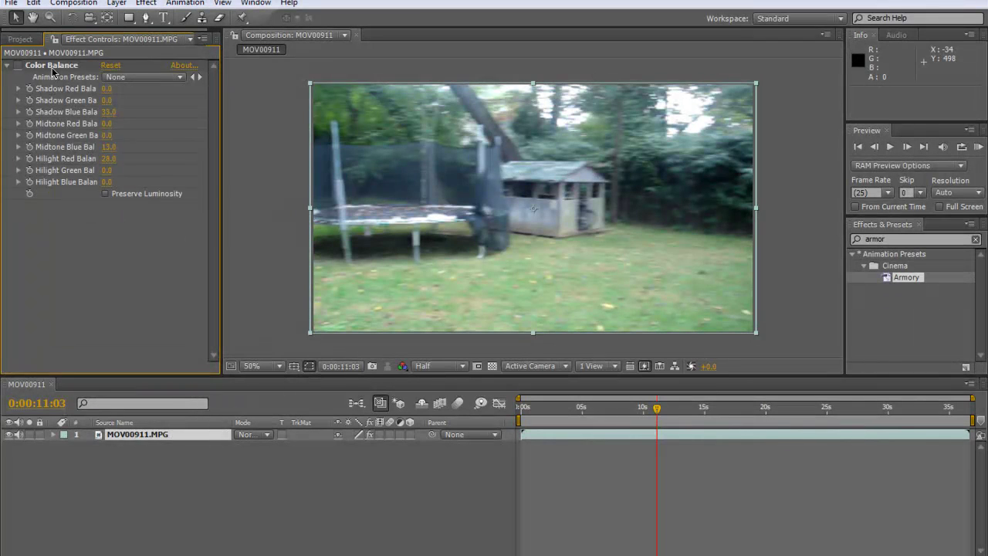
Step: Apply the Armory preset to the clip, review it, then undo the application
{"action": "left_click_drag", "start_coordinate": [912, 276], "coordinate": [559, 210]}
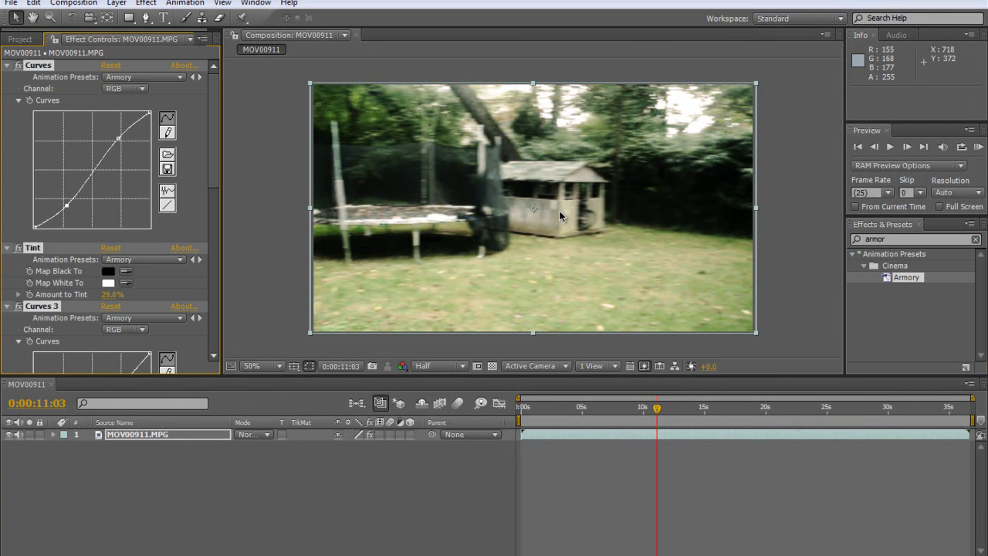
{"action": "left_click_drag", "start_coordinate": [657, 408], "coordinate": [607, 411]}
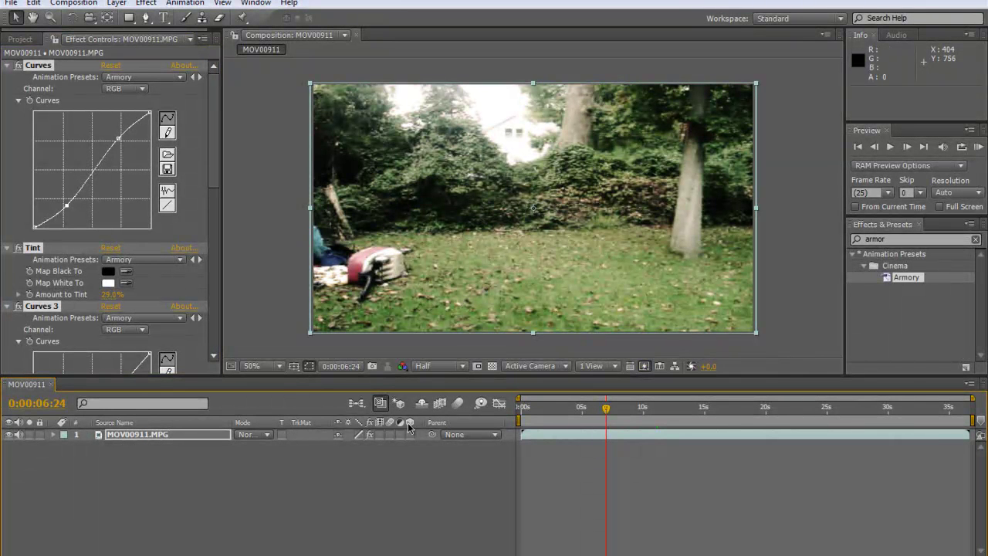
{"action": "left_click_drag", "start_coordinate": [213, 138], "coordinate": [226, 307]}
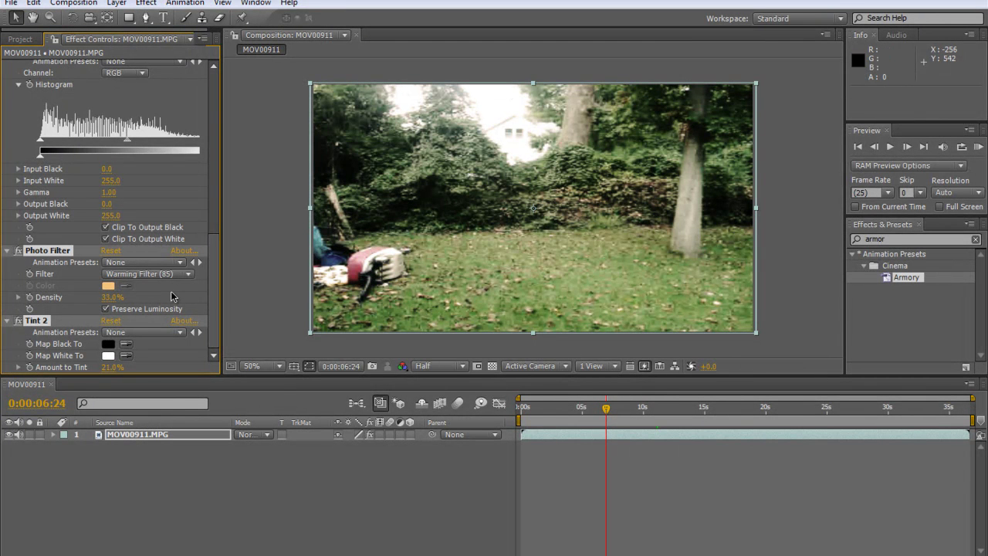
{"action": "left_click", "coordinate": [911, 279]}
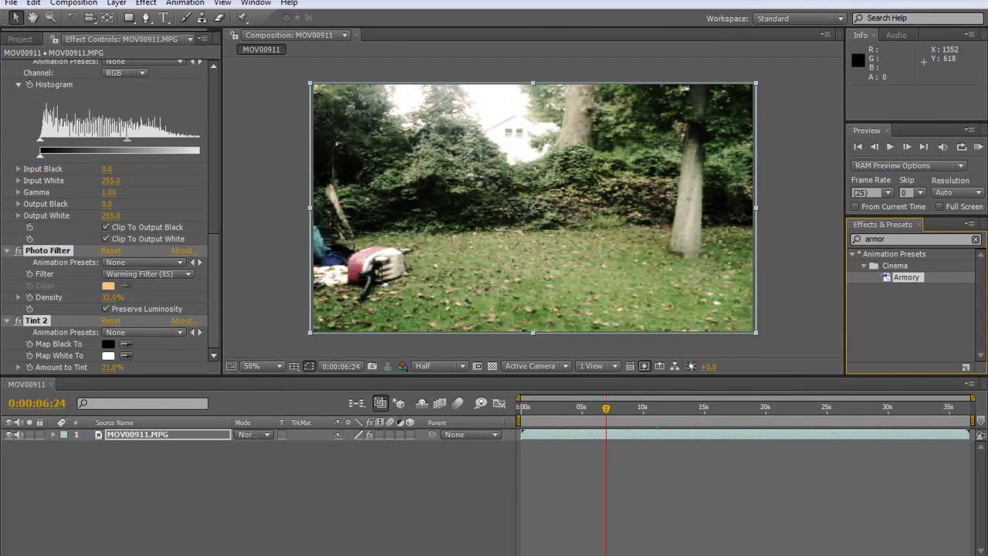
{"action": "left_click", "coordinate": [45, 249]}
{"action": "key", "text": "ctrl+z"}
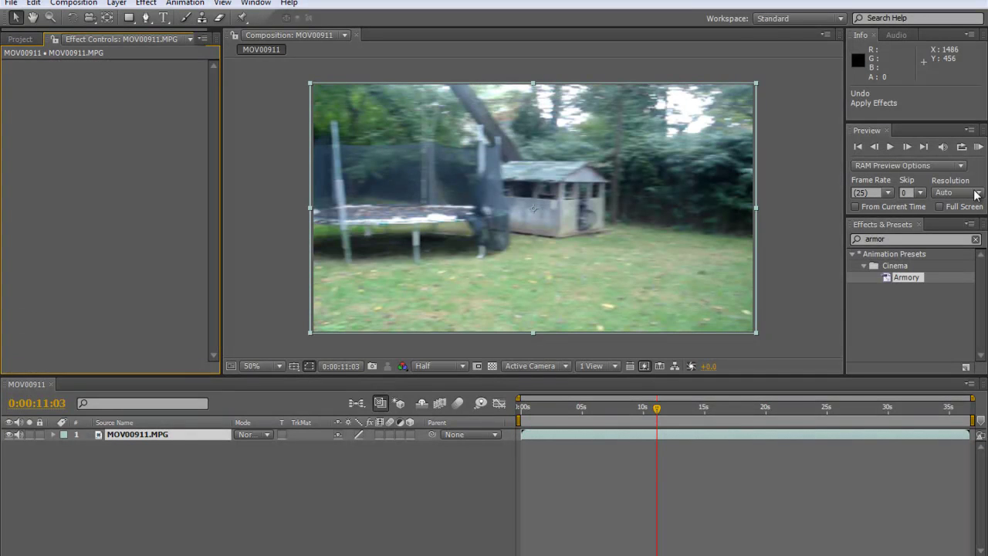
Step: Search 'cinema' in Effects & Presets and apply Classic_Cinema to the backyard clip
{"action": "left_click", "coordinate": [927, 240]}
{"action": "type", "text": "cinema"}
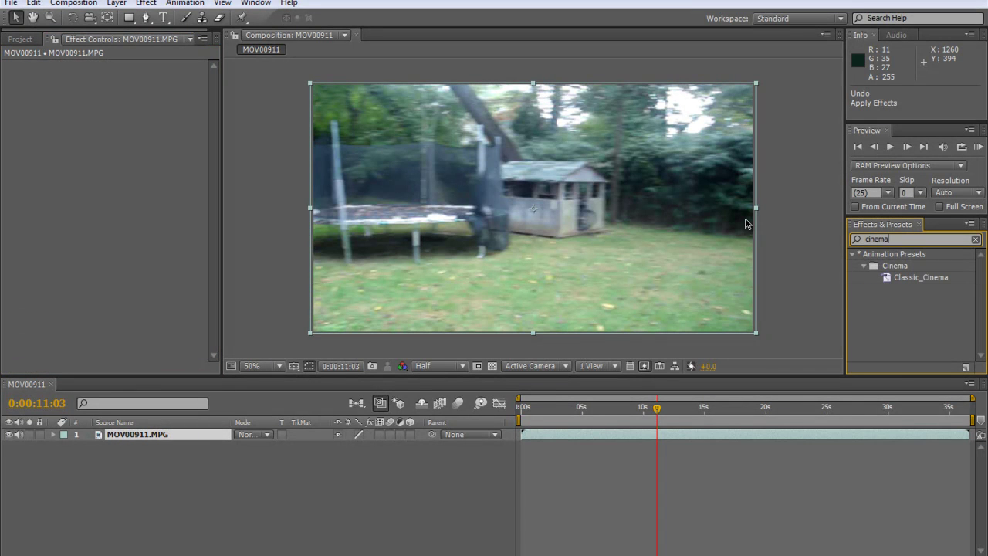
{"action": "left_click_drag", "start_coordinate": [695, 231], "coordinate": [694, 233]}
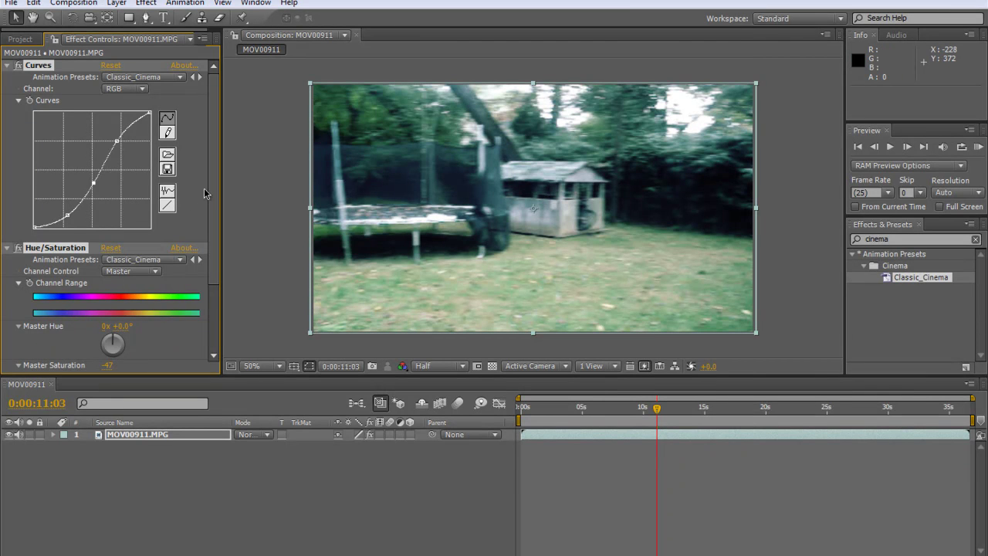
Step: Set the Hue/Saturation Master Saturation to 24, undoing the earlier push to 100
{"action": "left_click_drag", "start_coordinate": [213, 181], "coordinate": [210, 259]}
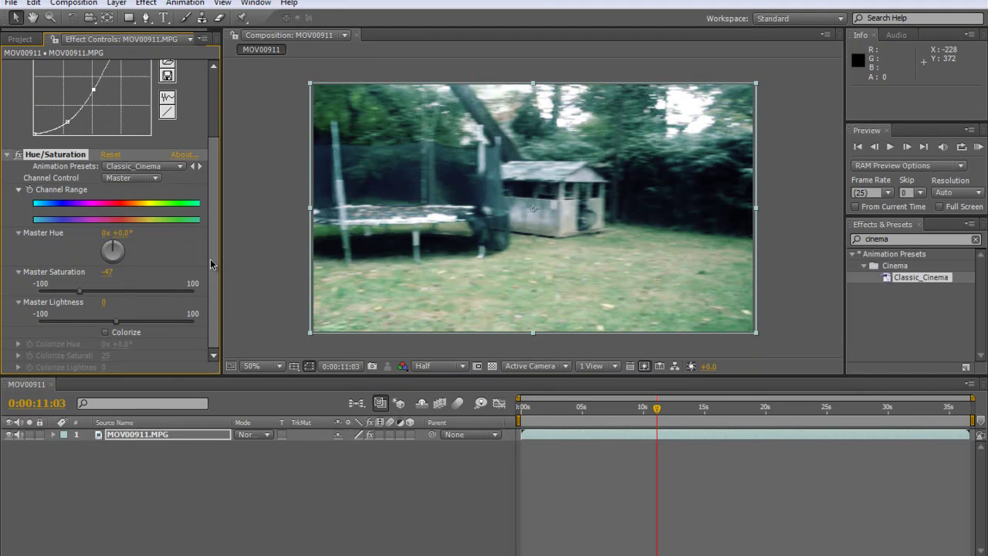
{"action": "left_click_drag", "start_coordinate": [106, 272], "coordinate": [156, 272]}
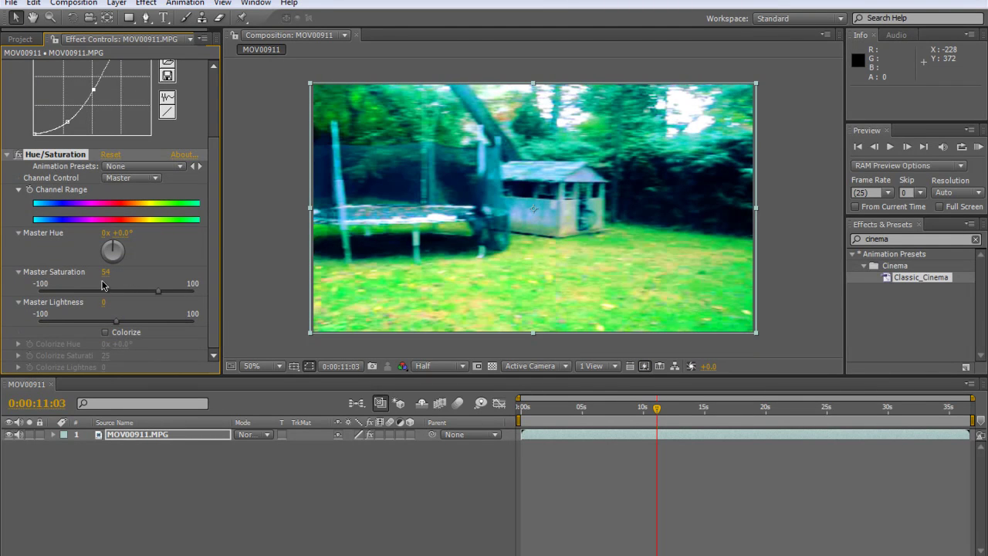
{"action": "mouse_move", "coordinate": [106, 273]}
{"action": "left_mouse_down"}
{"action": "mouse_move", "coordinate": [183, 277]}
{"action": "mouse_move", "coordinate": [110, 275]}
{"action": "mouse_move", "coordinate": [123, 281]}
{"action": "left_mouse_up"}
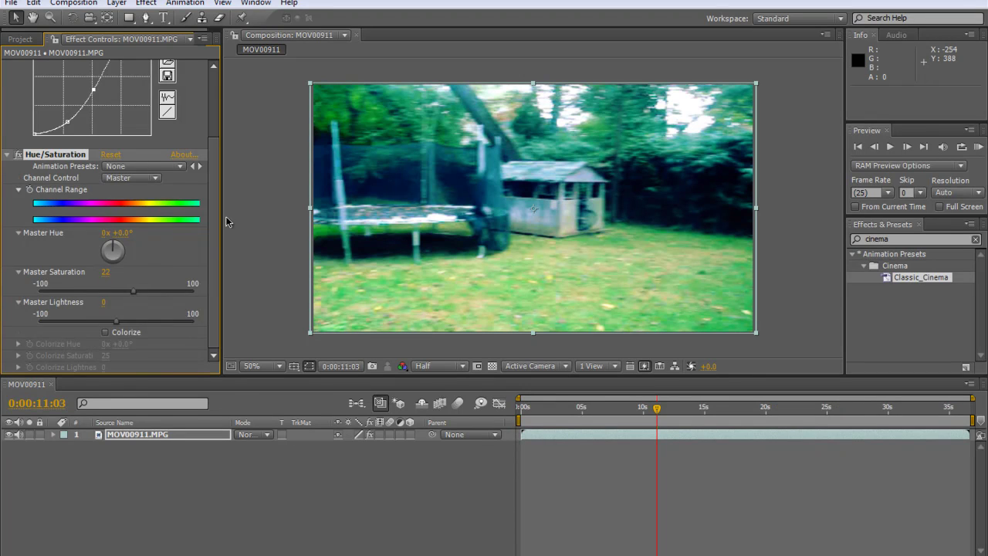
{"action": "scroll", "coordinate": [213, 220], "scroll_direction": "up", "scroll_amount": 1}
{"action": "scroll", "coordinate": [218, 207], "scroll_direction": "up", "scroll_amount": 4}
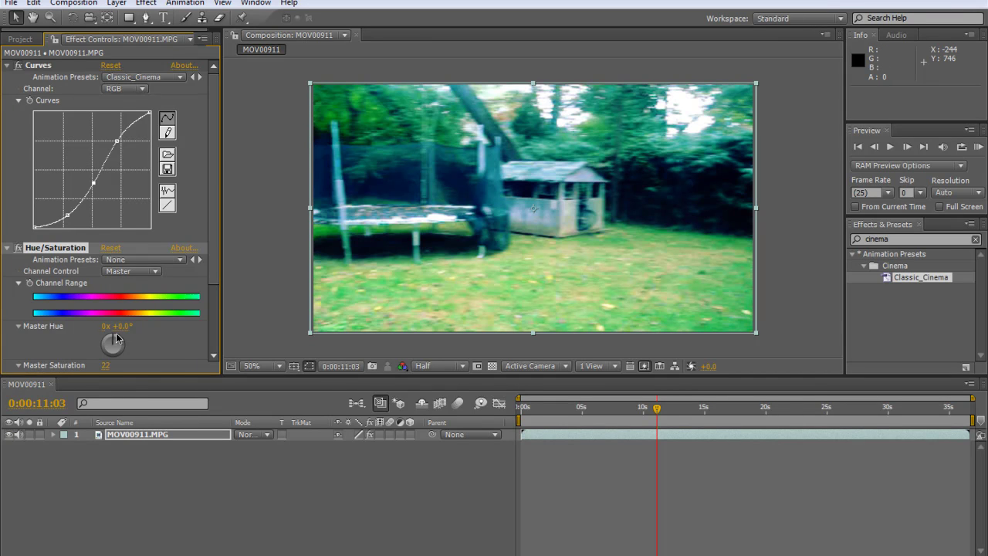
{"action": "scroll", "coordinate": [112, 329], "scroll_direction": "down", "scroll_amount": 2}
{"action": "key", "text": "ctrl+z"}
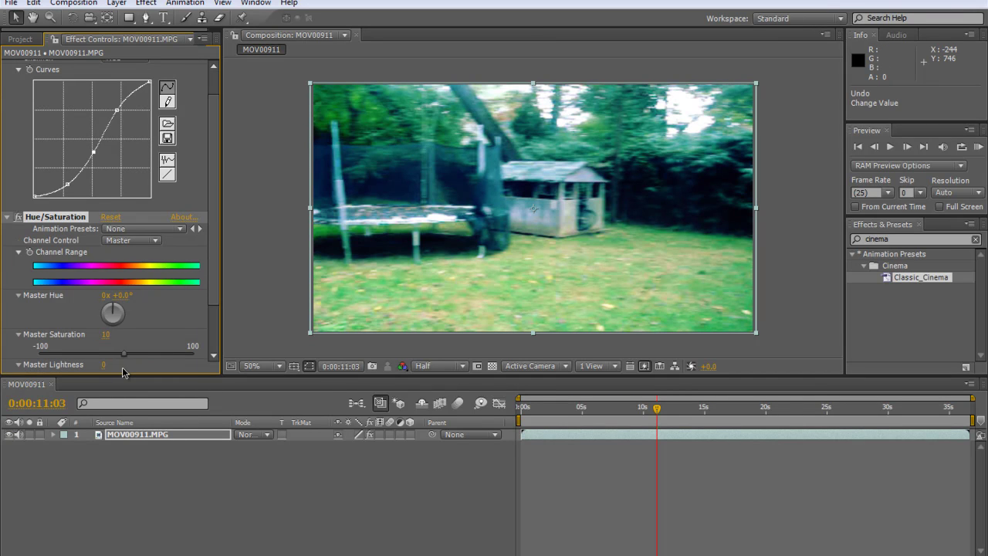
{"action": "mouse_move", "coordinate": [124, 353]}
{"action": "left_mouse_down"}
{"action": "mouse_move", "coordinate": [151, 354]}
{"action": "mouse_move", "coordinate": [135, 354]}
{"action": "left_mouse_up"}
Step: Move to a frame near 9 seconds and check the archive listing the five presets
{"action": "left_click_drag", "start_coordinate": [657, 409], "coordinate": [633, 413]}
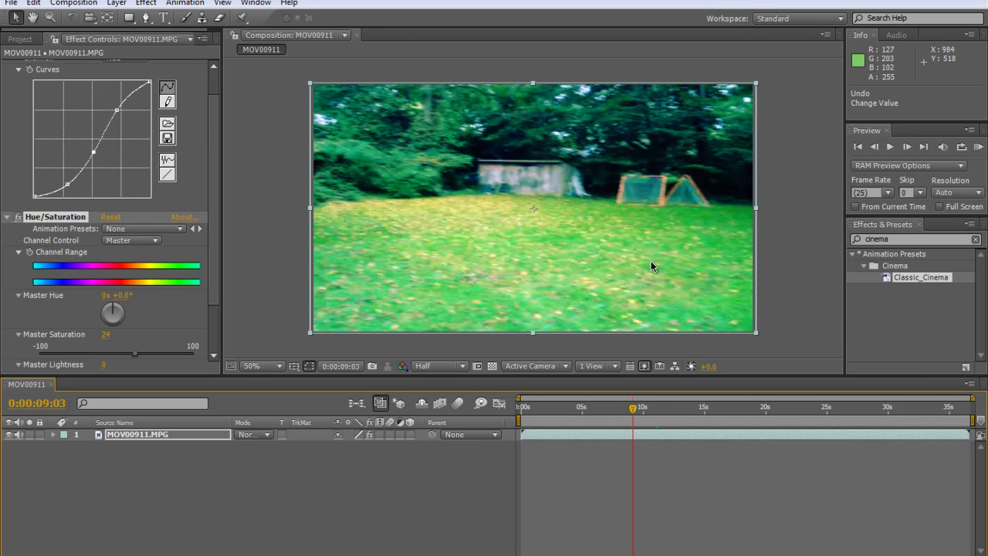
{"action": "left_click", "coordinate": [869, 225]}
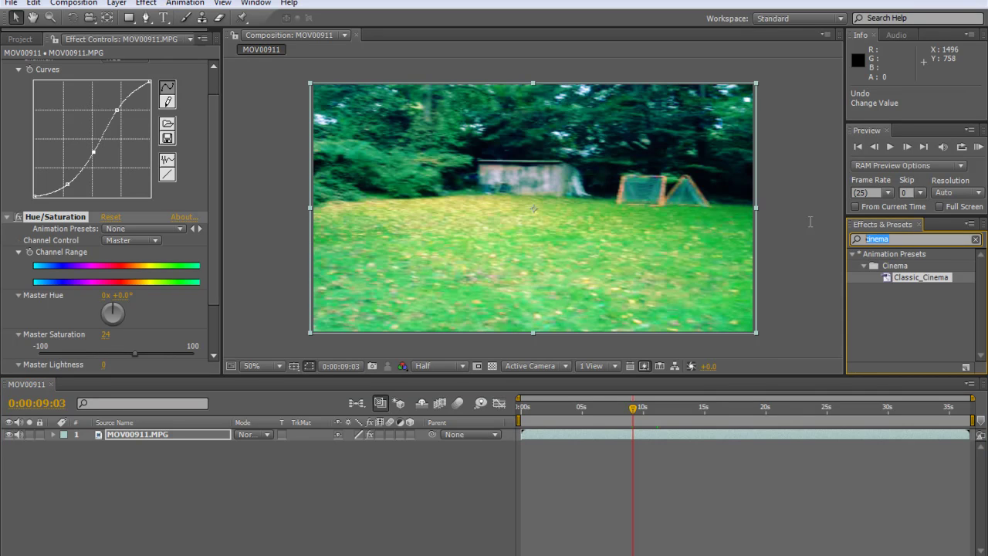
{"action": "left_click", "coordinate": [517, 541]}
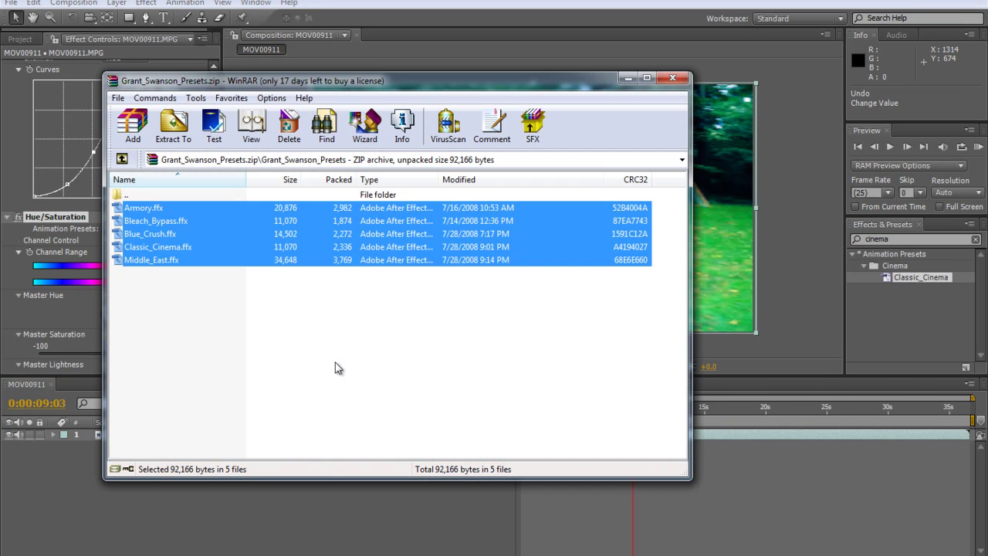
{"action": "left_click", "coordinate": [916, 239]}
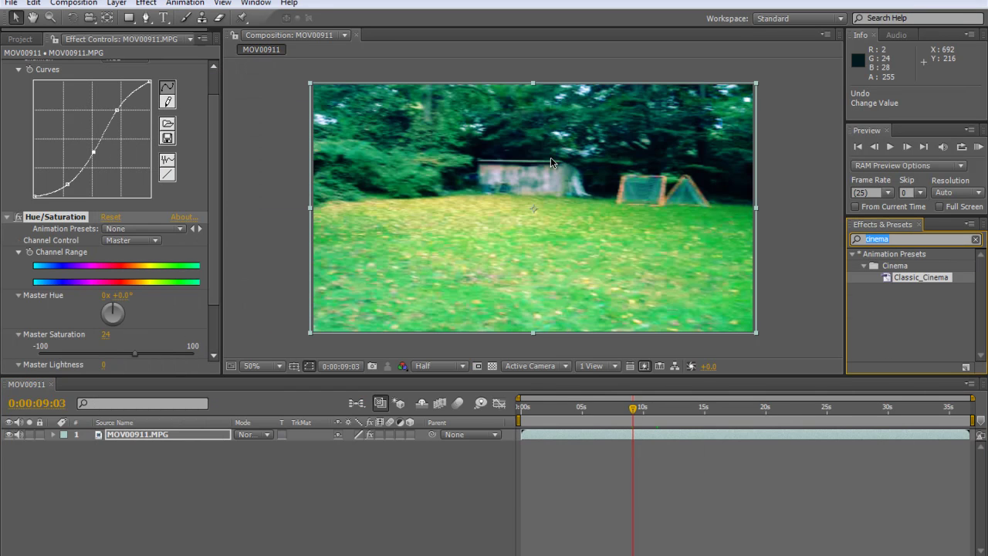
Step: Search 'middle' and apply Middle_East to the footage, comparing the frame at 100% and 50%
{"action": "type", "text": "middle"}
{"action": "left_click_drag", "start_coordinate": [925, 279], "coordinate": [559, 237]}
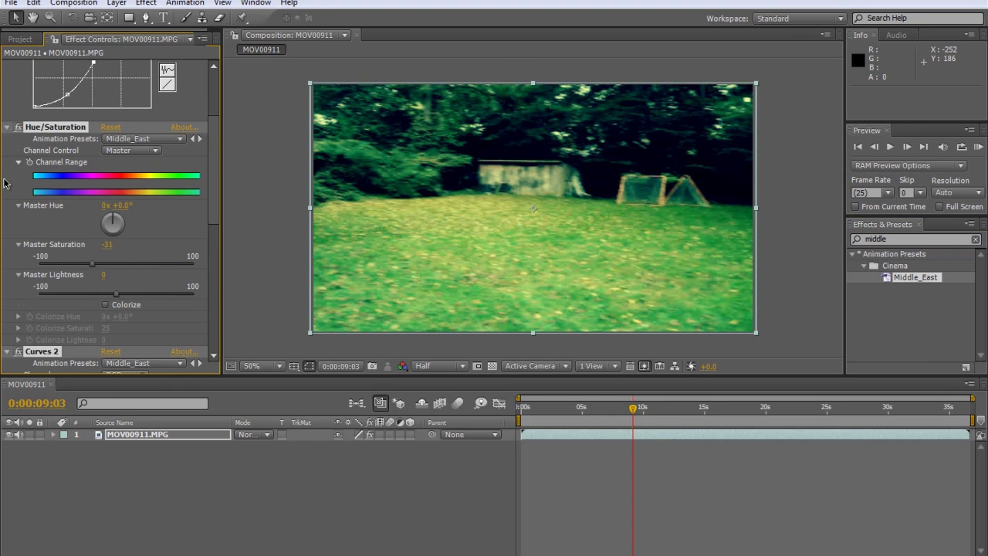
{"action": "key", "text": "ctrl+z"}
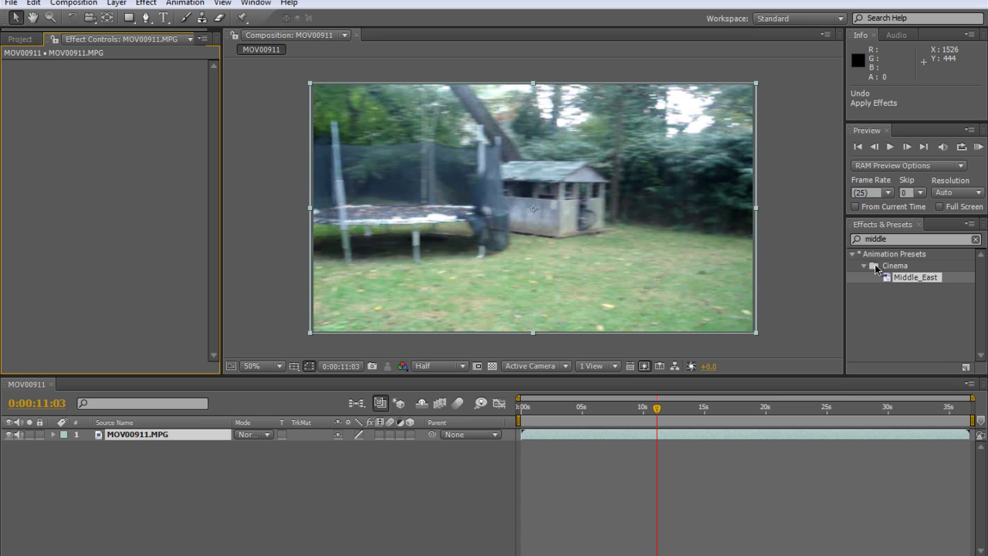
{"action": "left_click_drag", "start_coordinate": [903, 278], "coordinate": [520, 238]}
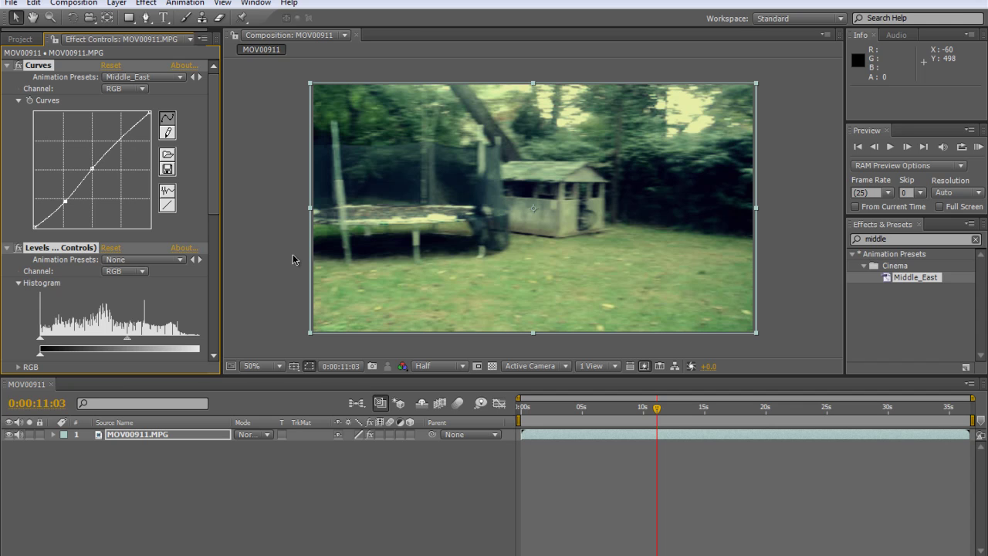
{"action": "key", "text": "period"}
{"action": "key", "text": "comma"}
{"action": "key", "text": "period"}
{"action": "key", "text": "comma"}
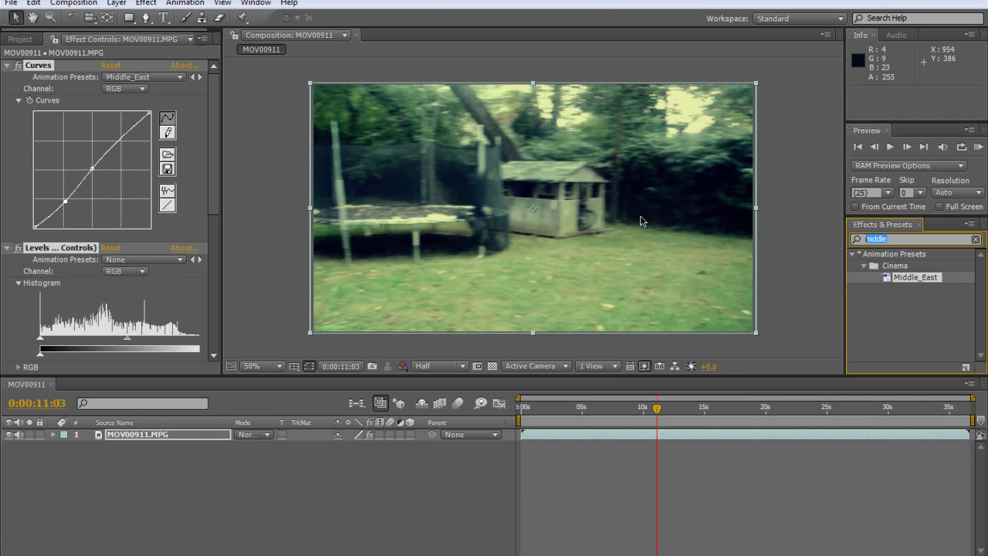
Step: Undo the Middle_East grade and correct the preset search to 'bleach'
{"action": "type", "text": "blce"}
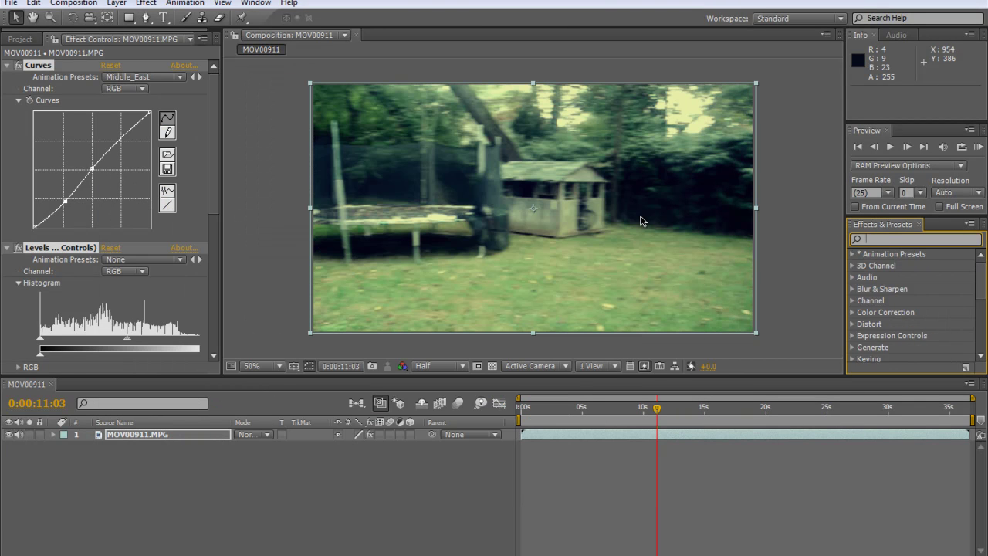
{"action": "key", "text": "BackSpace"}
{"action": "key", "text": "BackSpace"}
{"action": "type", "text": "each"}
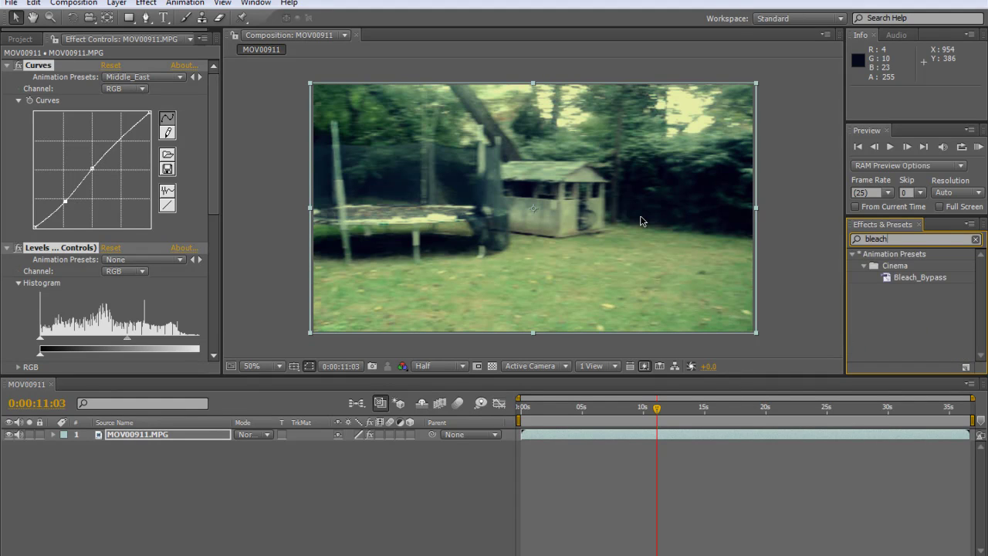
{"action": "key", "text": "ctrl+z"}
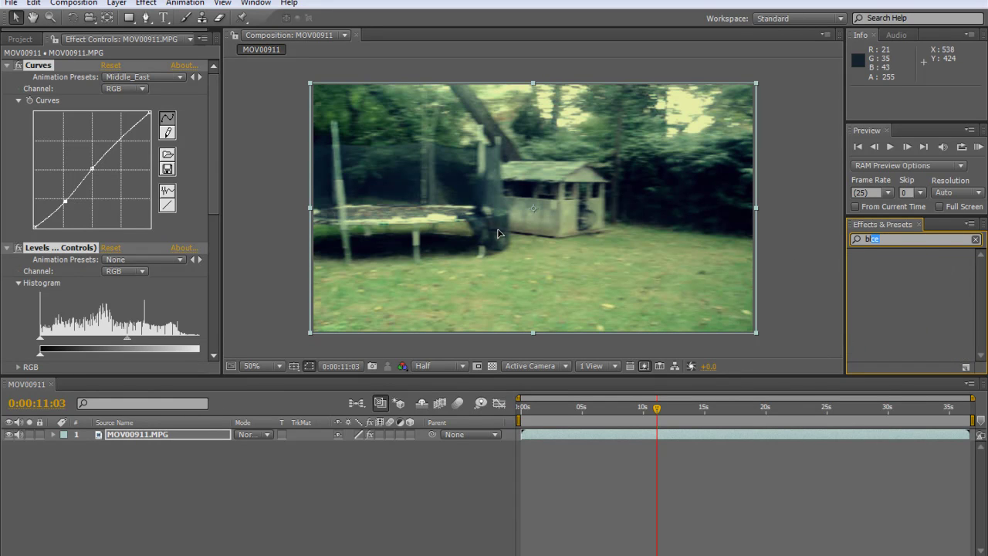
{"action": "key", "text": "ctrl+z"}
{"action": "left_click", "coordinate": [900, 240]}
{"action": "key", "text": "BackSpace"}
{"action": "key", "text": "BackSpace"}
{"action": "type", "text": "each"}
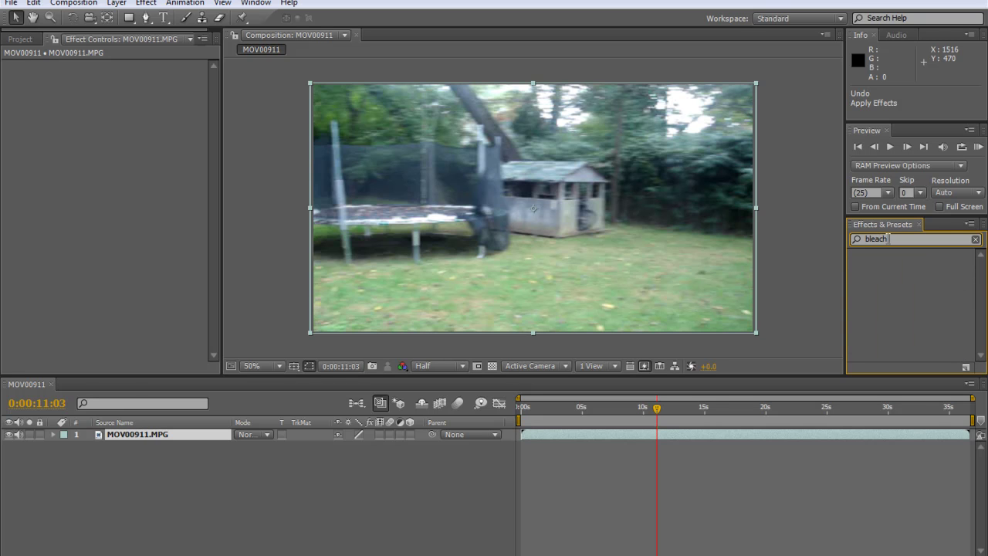
Step: Apply Bleach_Bypass, look at Blue_Crush.ffx in the archive, then undo the Bleach_Bypass grade
{"action": "left_click_drag", "start_coordinate": [920, 277], "coordinate": [484, 181]}
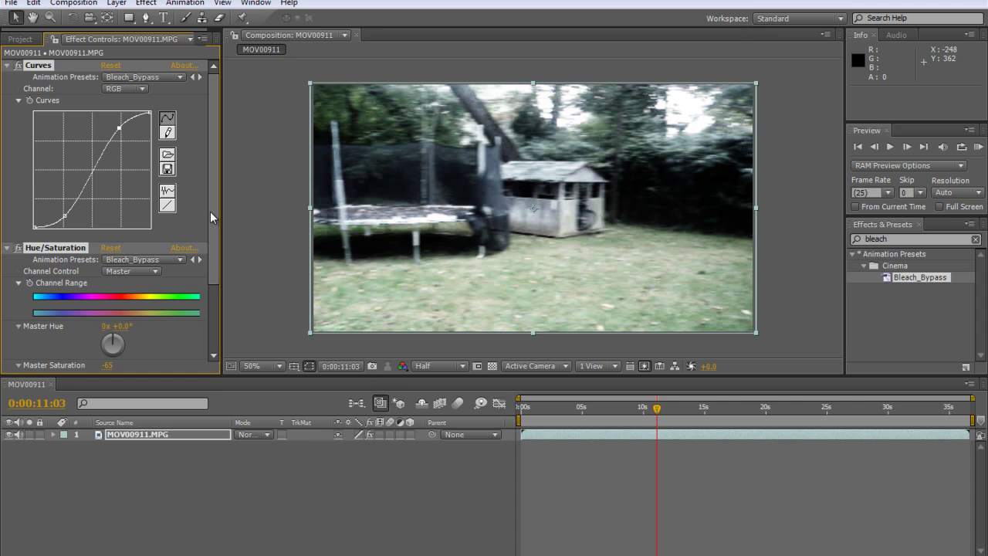
{"action": "key", "text": "alt+Tab"}
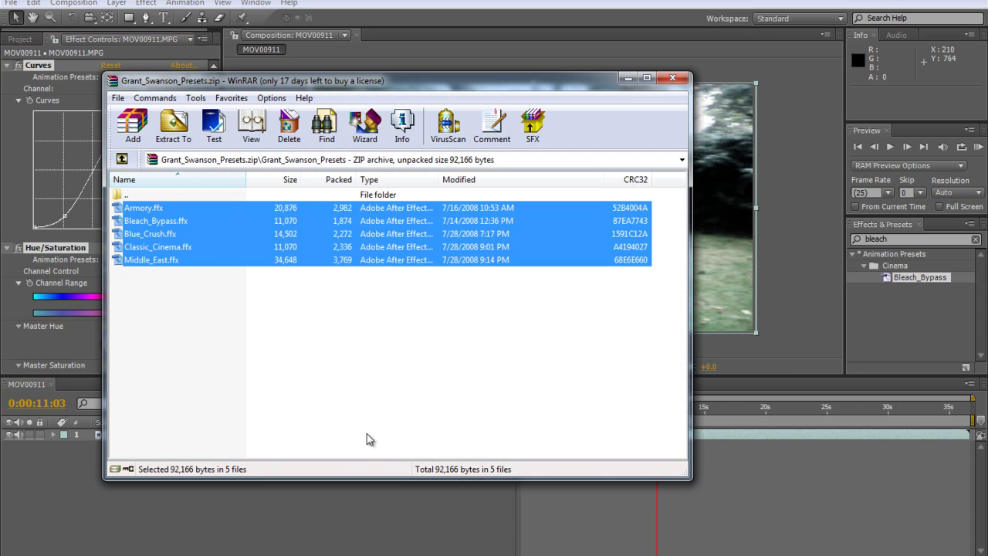
{"action": "left_click", "coordinate": [154, 234]}
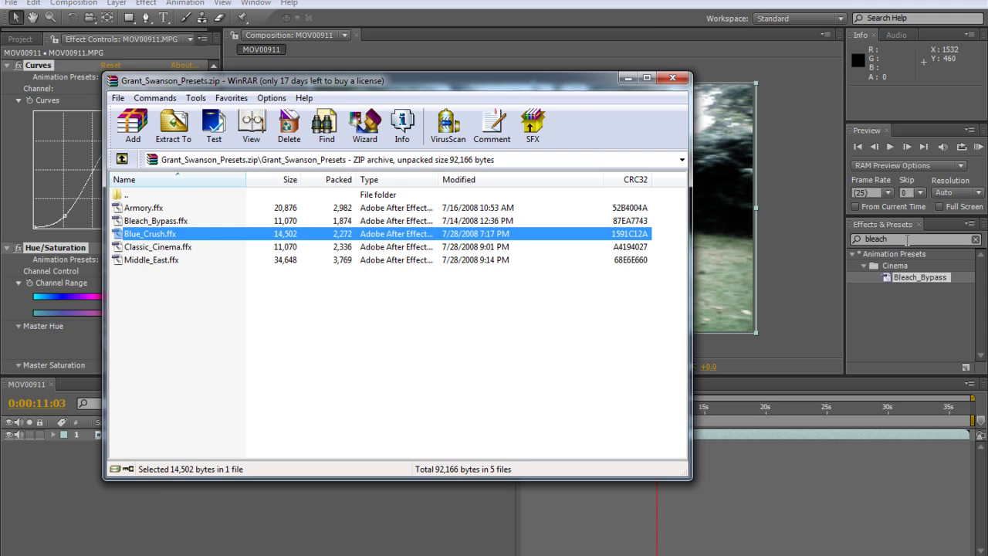
{"action": "left_click", "coordinate": [708, 227]}
{"action": "key", "text": "ctrl+z"}
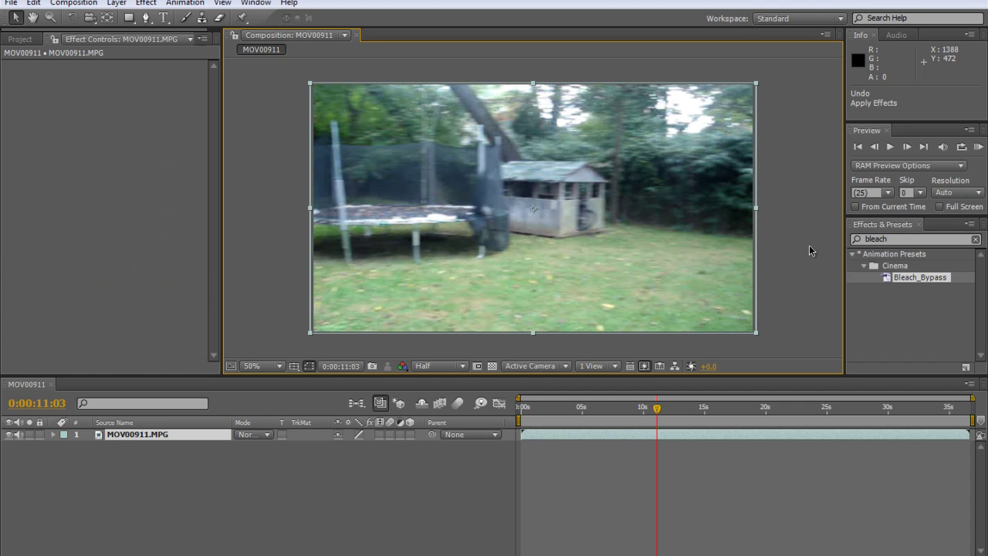
Step: Search 'blue_c' and apply the Blue_Crush preset to MOV00911.MPG
{"action": "type", "text": "bluec"}
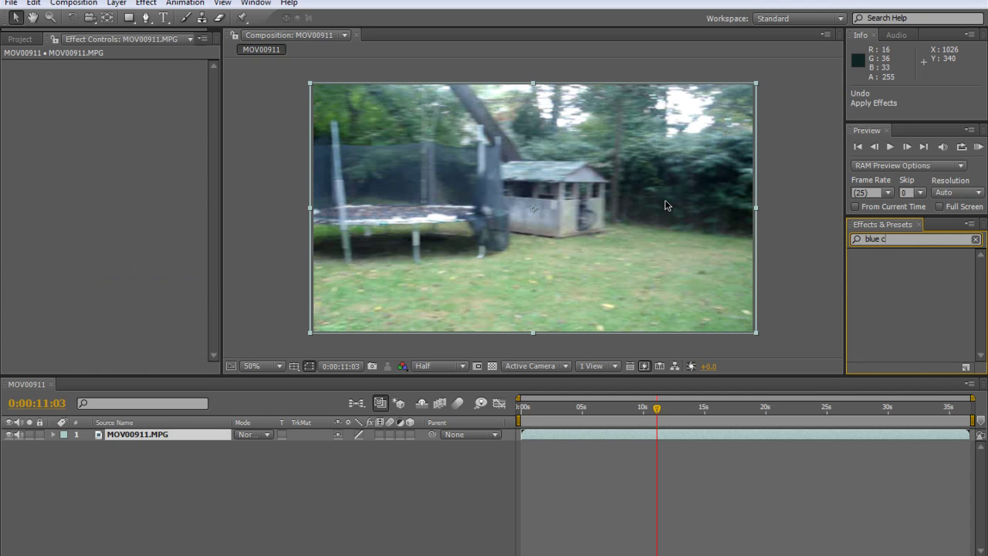
{"action": "key", "text": "BackSpace"}
{"action": "type", "text": "_c"}
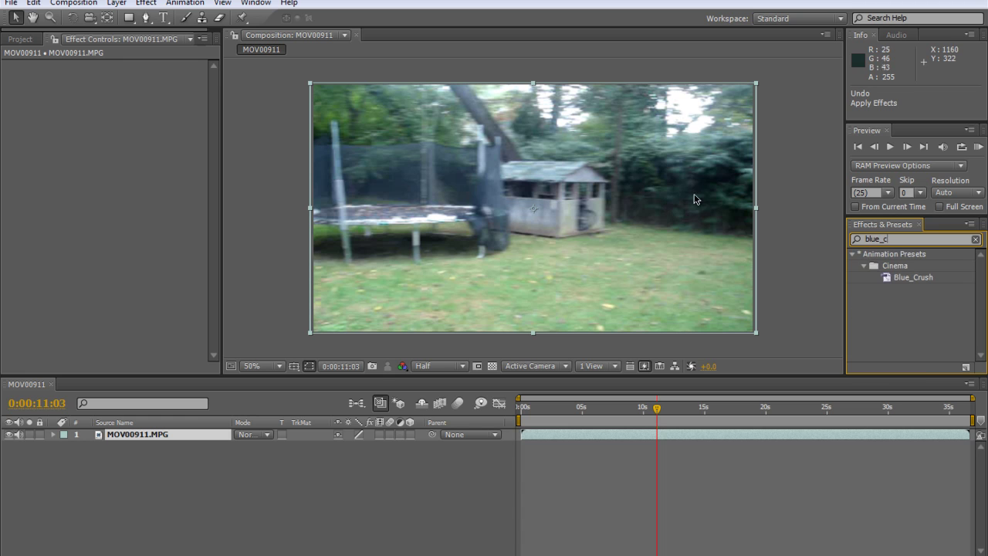
{"action": "left_click_drag", "start_coordinate": [926, 278], "coordinate": [733, 252]}
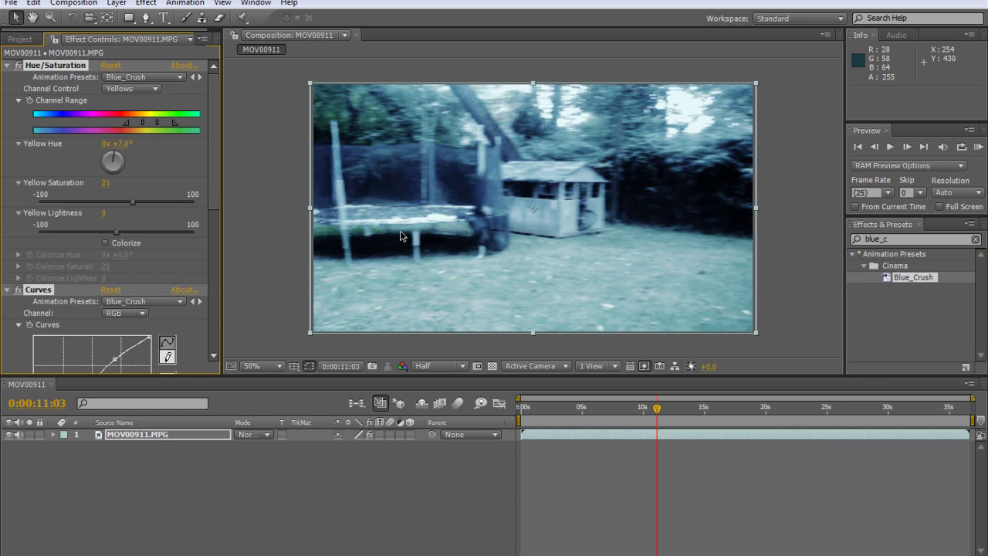